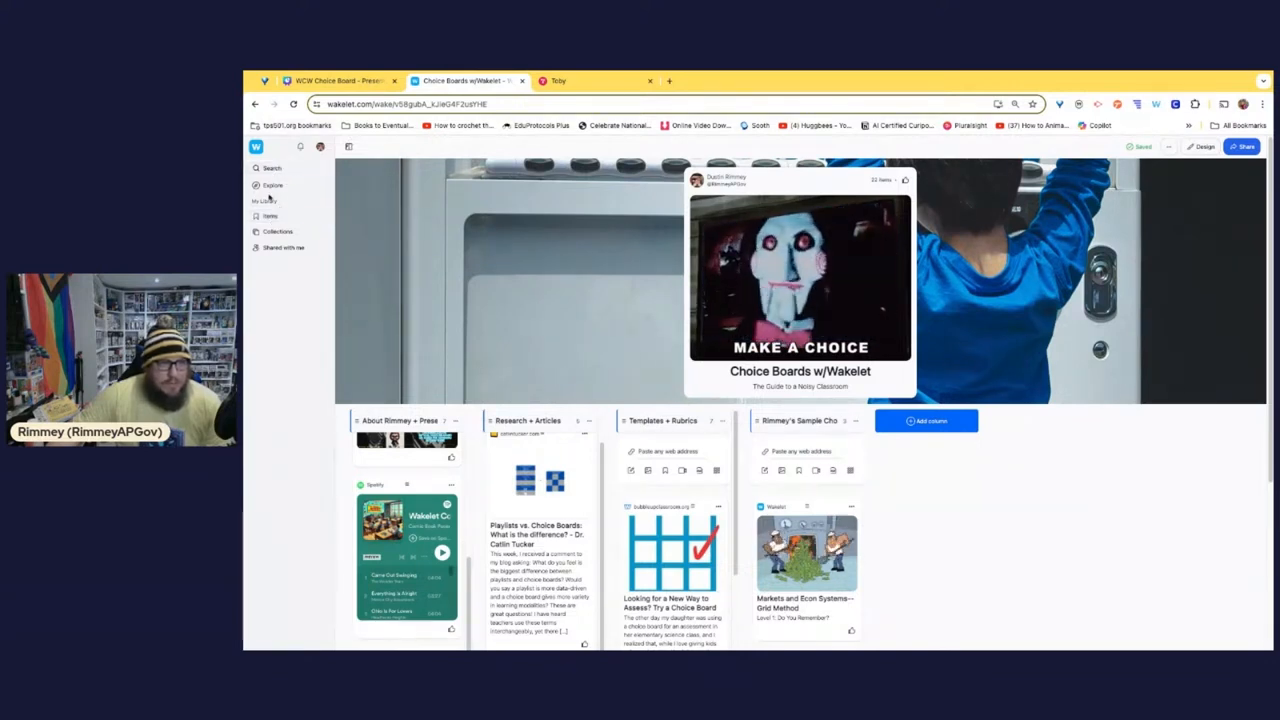
Step: Create a new collection titled "Sample Choice Board" with the description "Wakelet Community Week 2024"
click(276, 231)
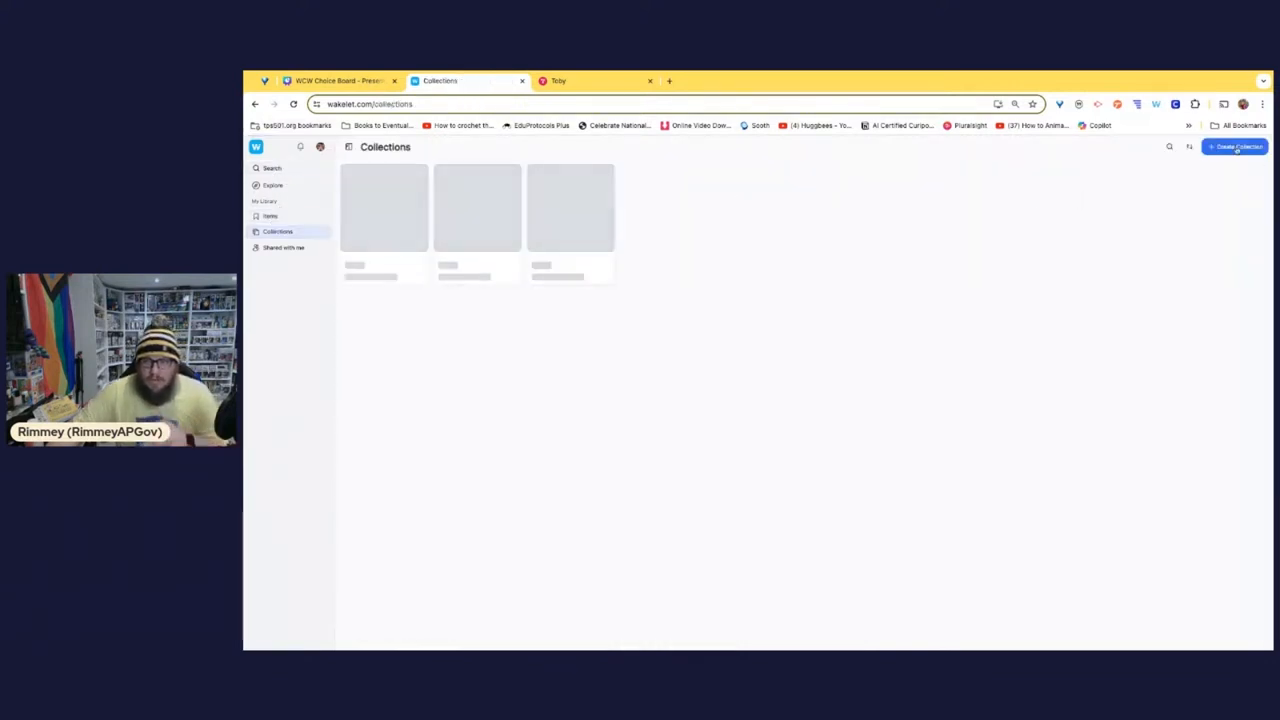
click(1228, 147)
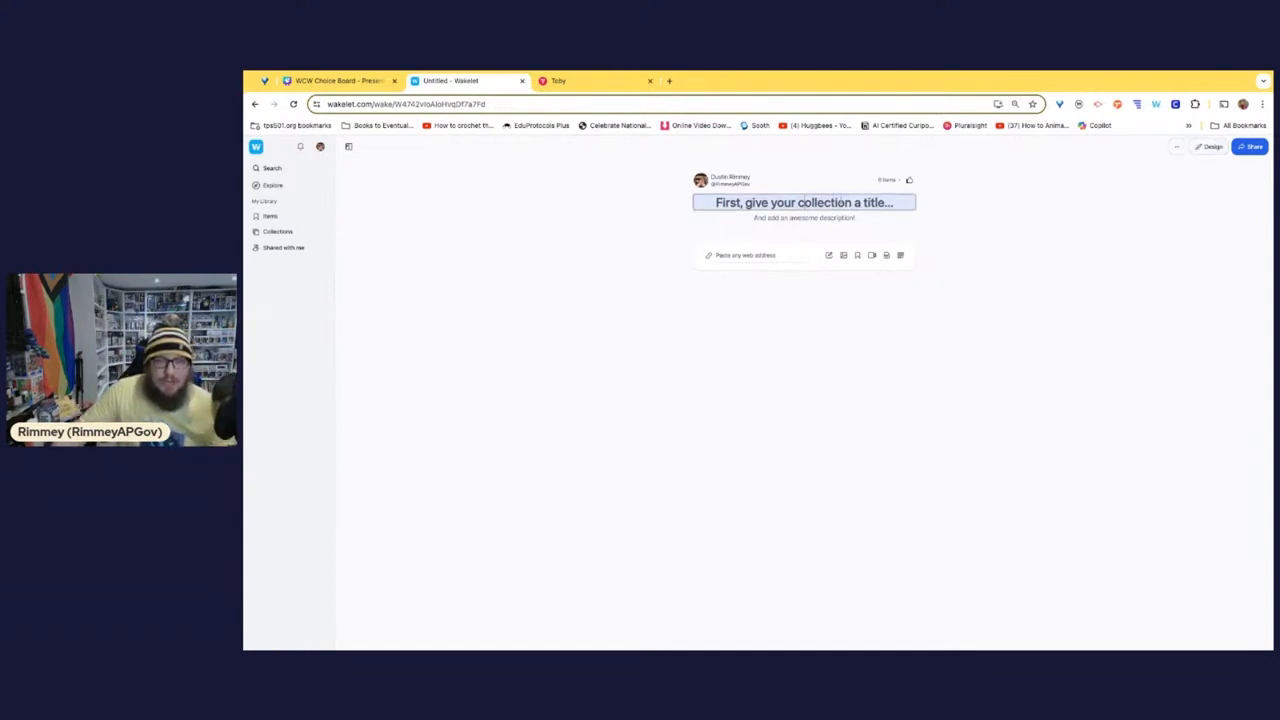
text(Sample)
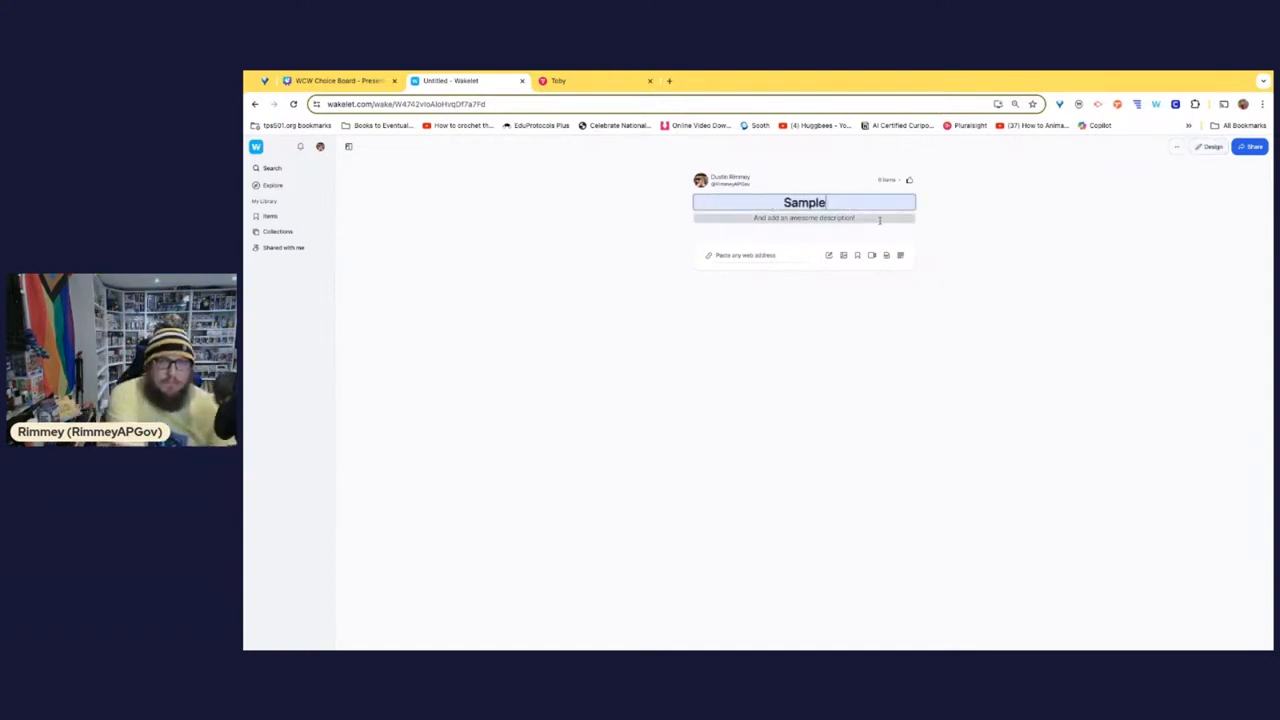
text( Choice B)
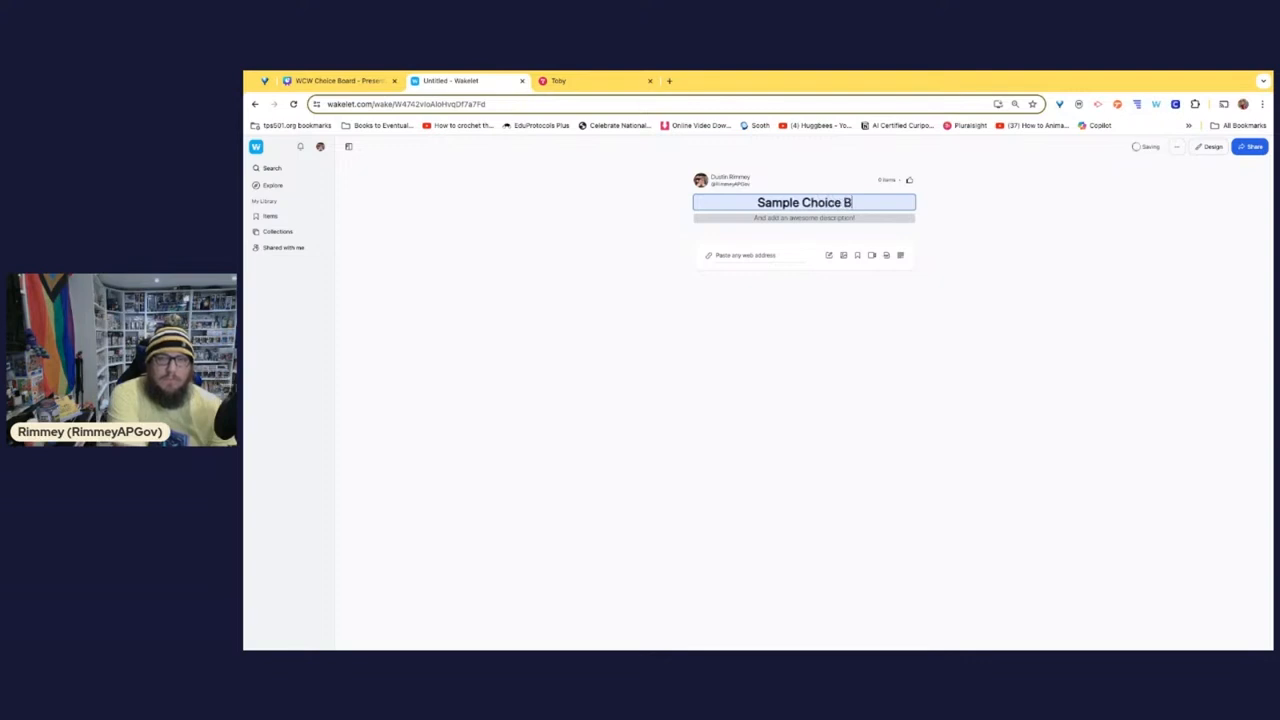
text(oard)
key(Tab)
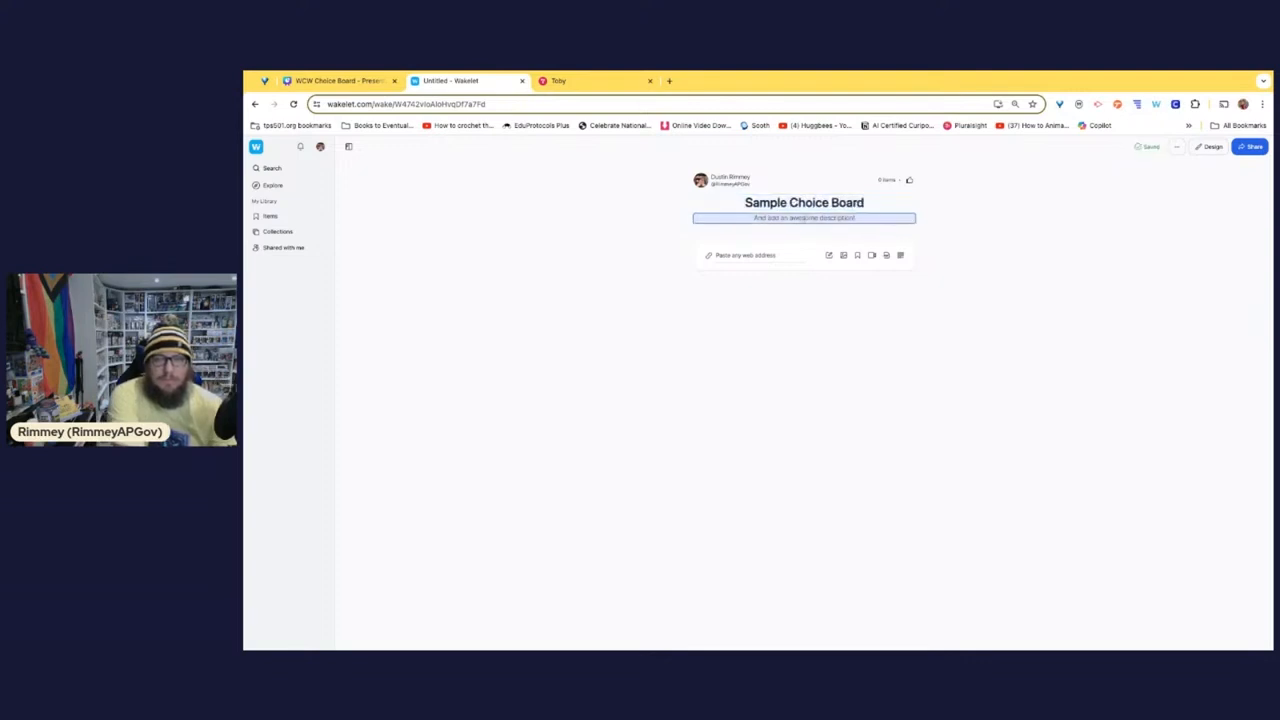
text(Wakelet Commu)
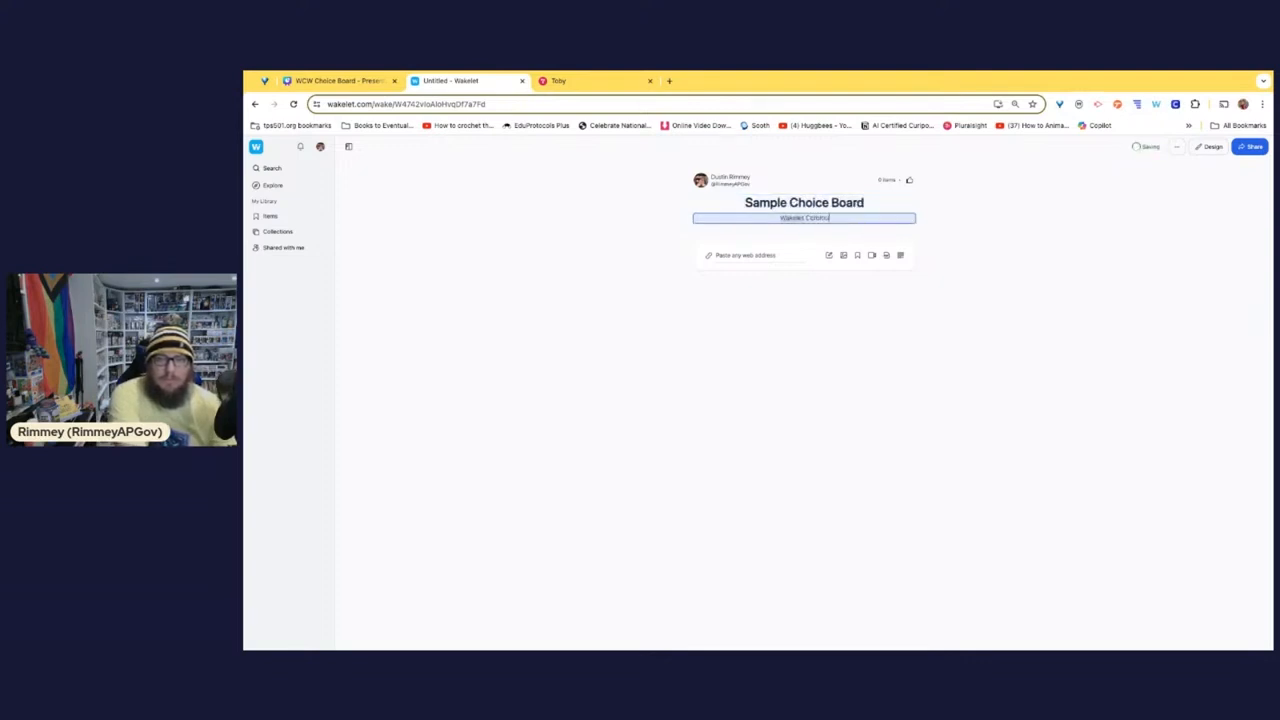
text(nity Week 2024)
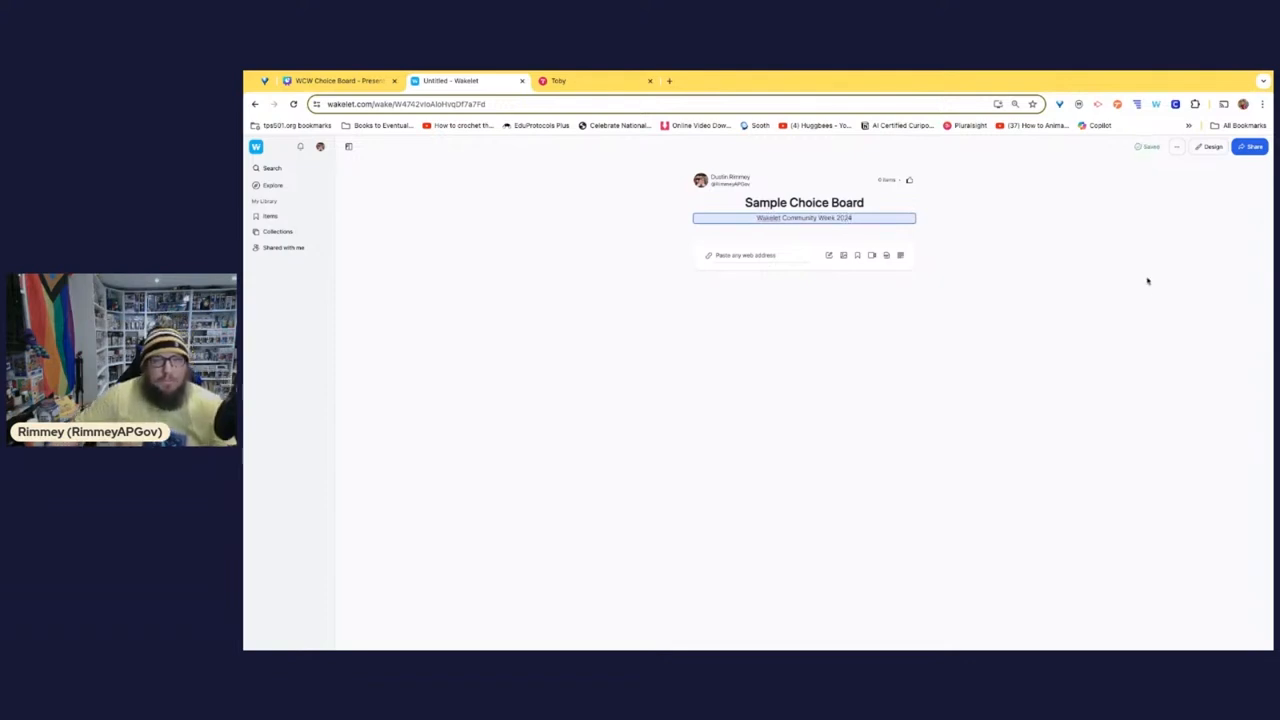
Step: Look over the saved template links in Toby's "Choice Board For Presentation" collection and return to the Wakelet collection
click(551, 83)
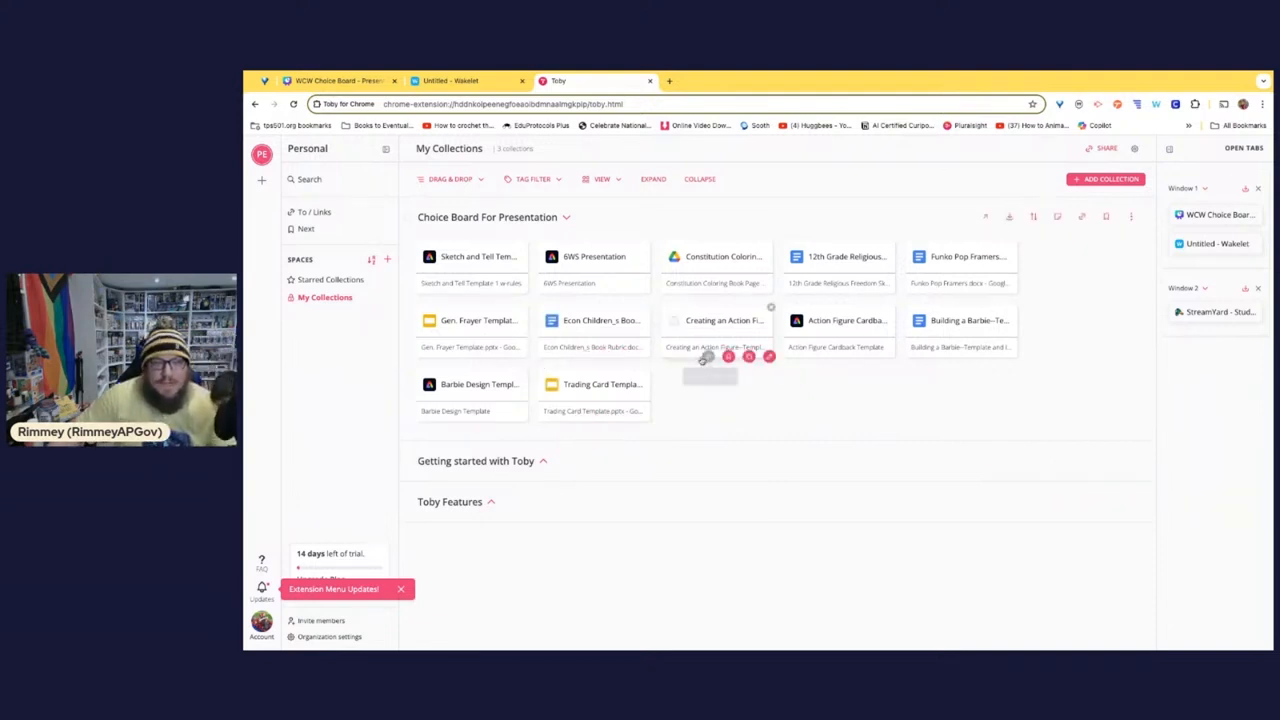
click(455, 80)
click(879, 321)
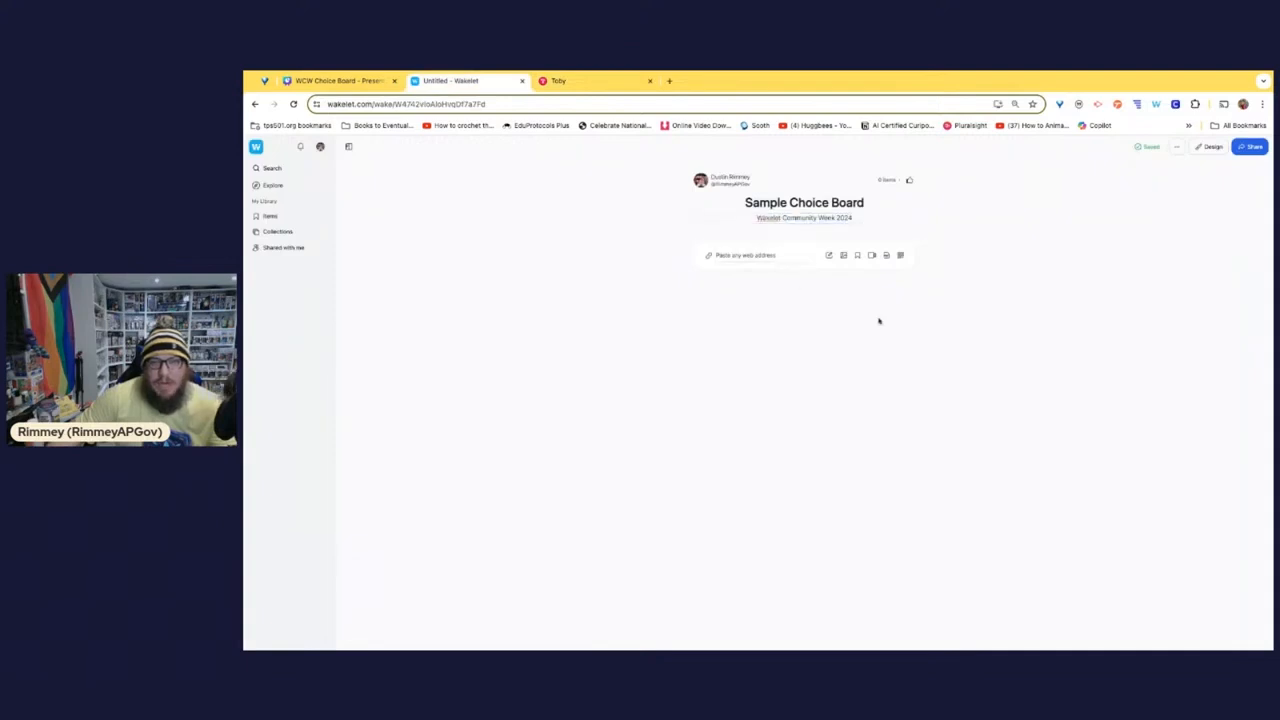
Step: Set the collection's layout to Columns and add a first column titled "Everybody Complete"
click(1210, 146)
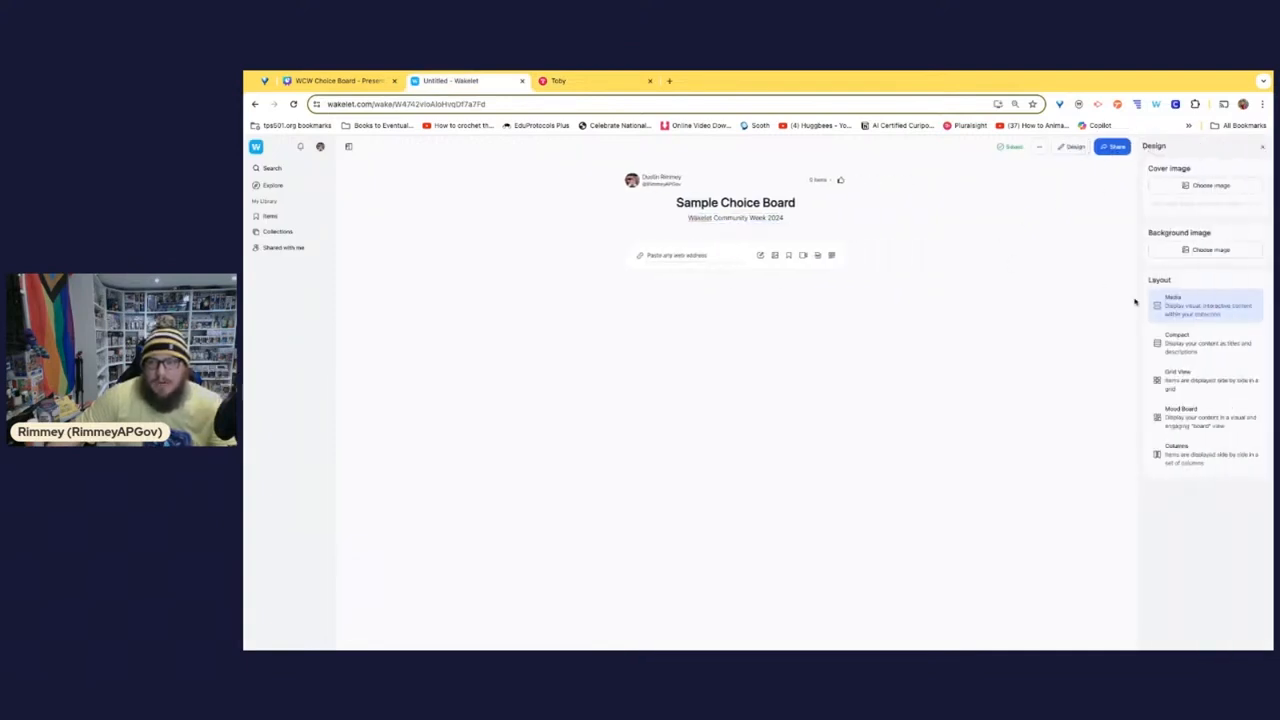
click(1195, 455)
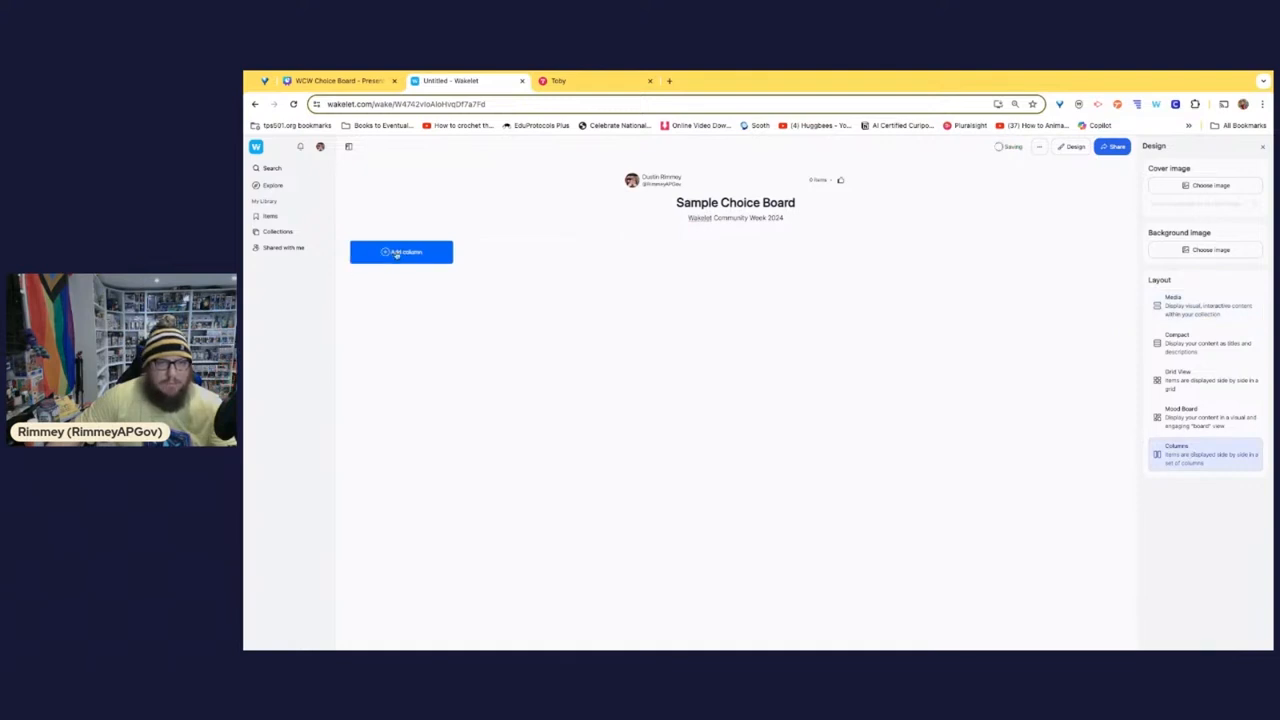
click(399, 257)
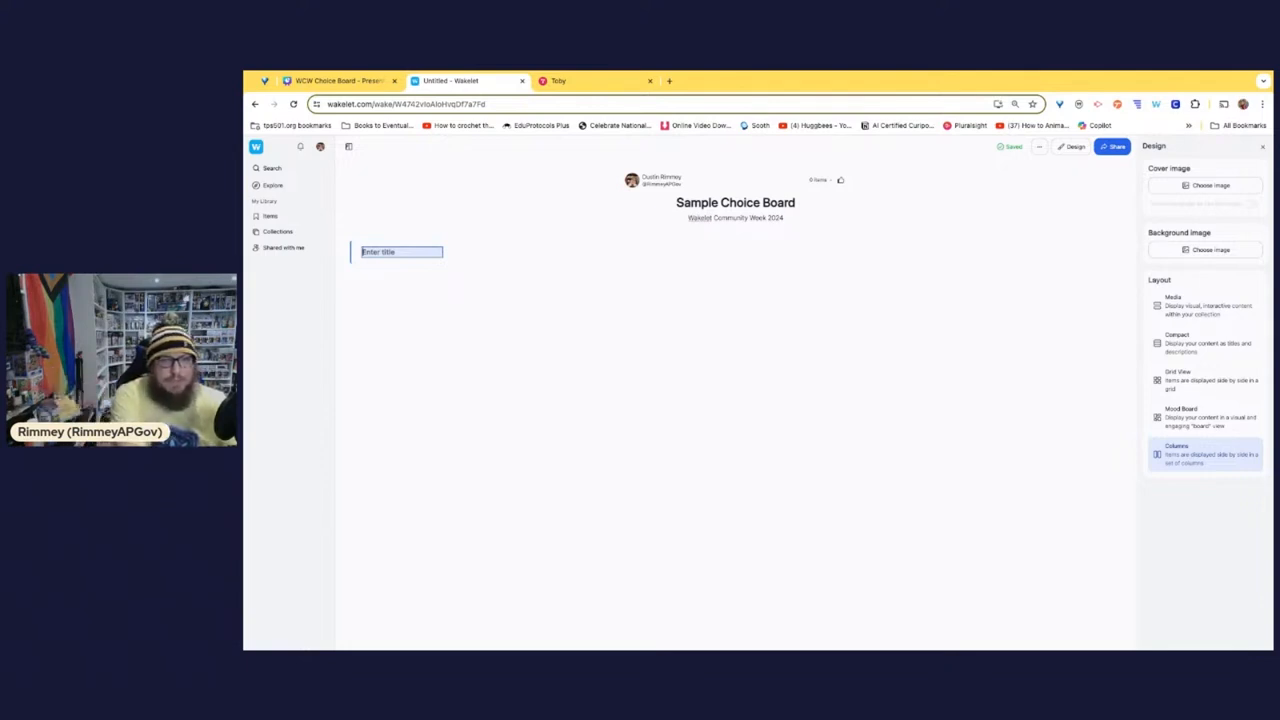
text(Ch)
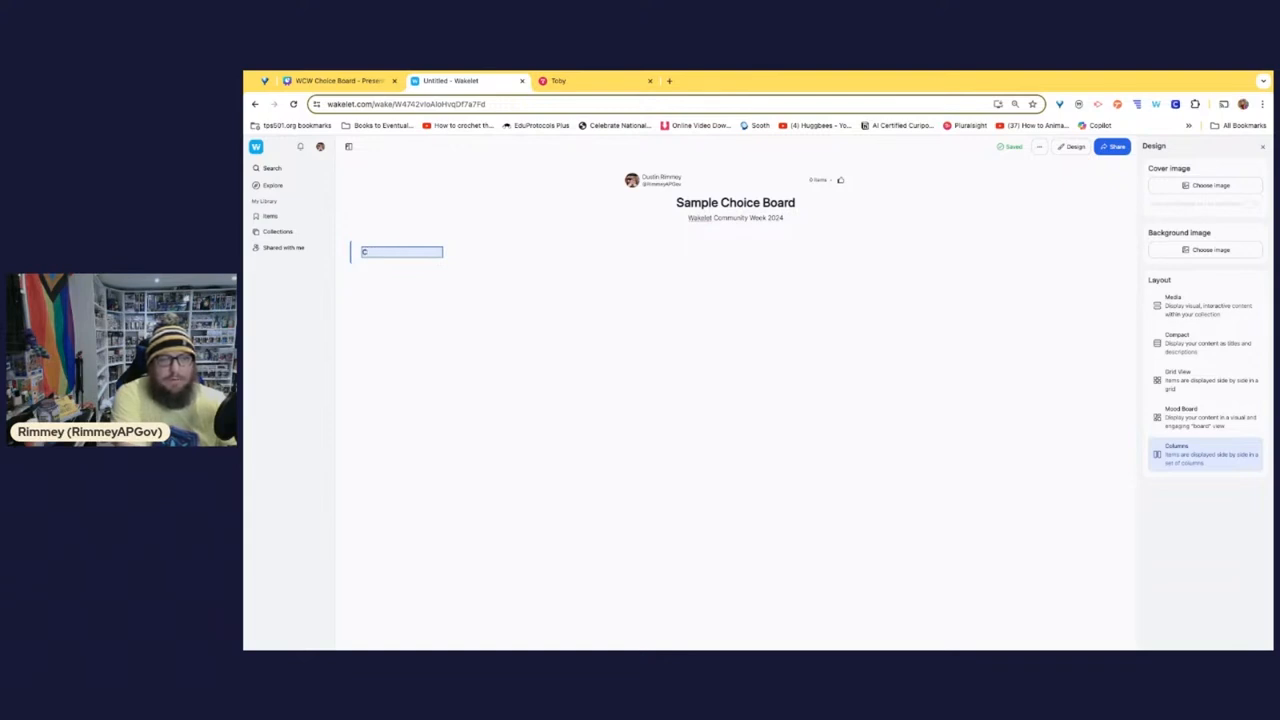
key(BackSpace)
text(Everybody C)
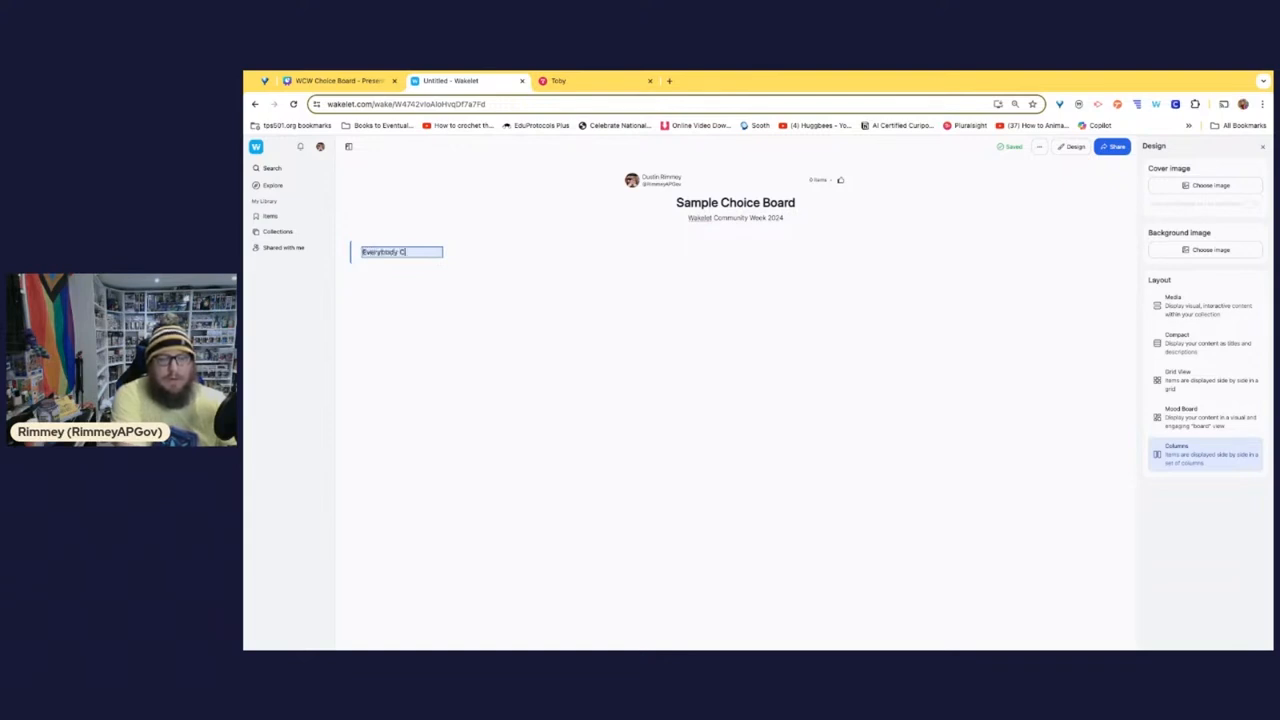
text(omplete)
key(Return)
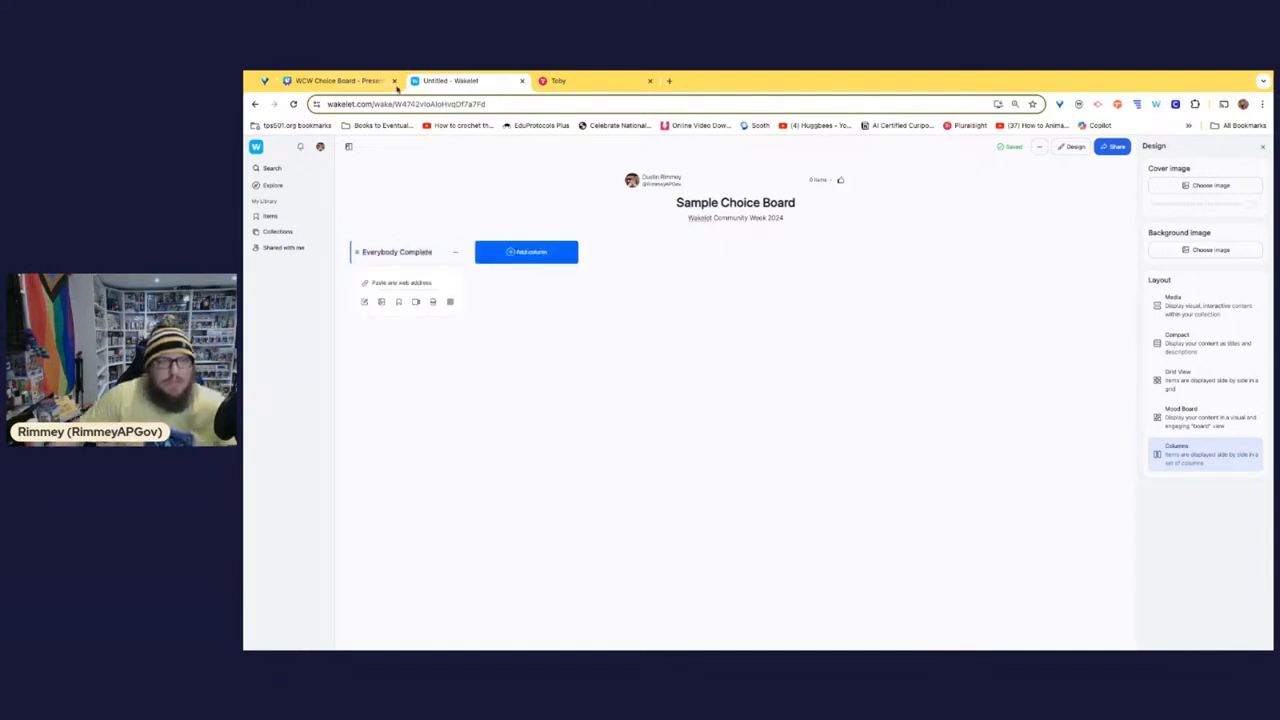
Step: Open the Gen. Frayer Template from Toby, copy its share link, and add it to Wakelet's "Everybody Complete" column
click(541, 84)
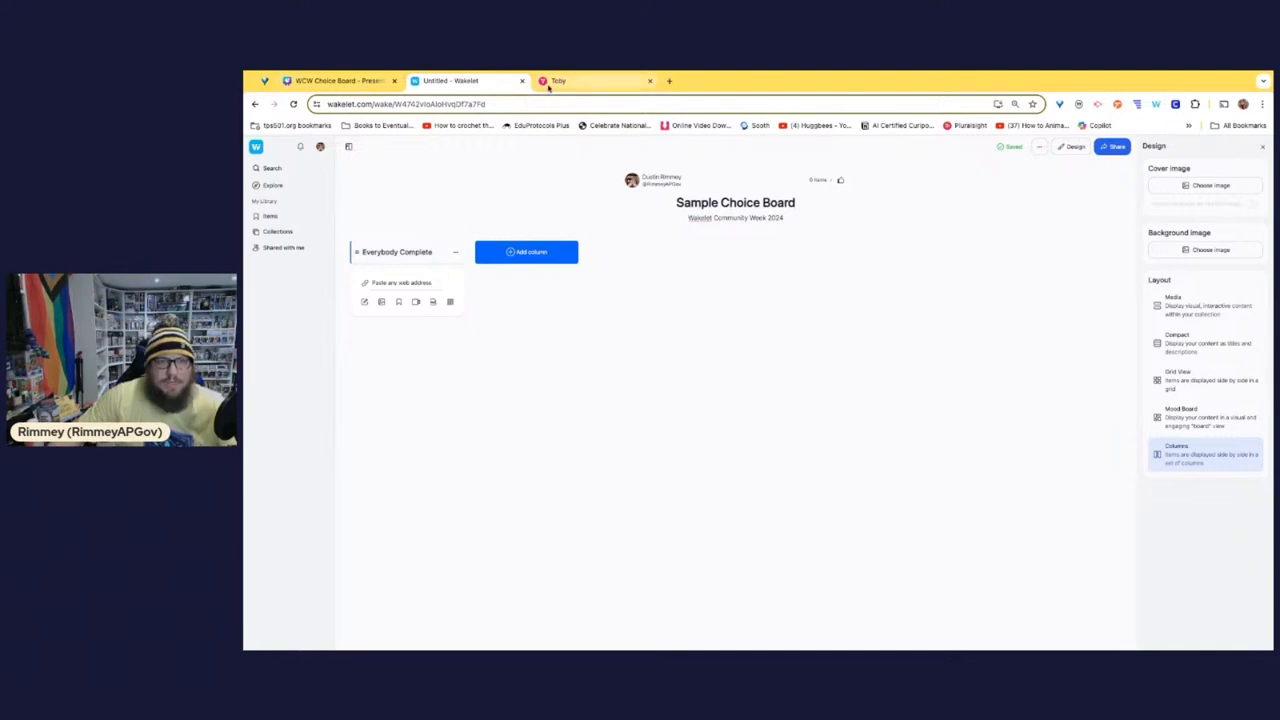
click(465, 326)
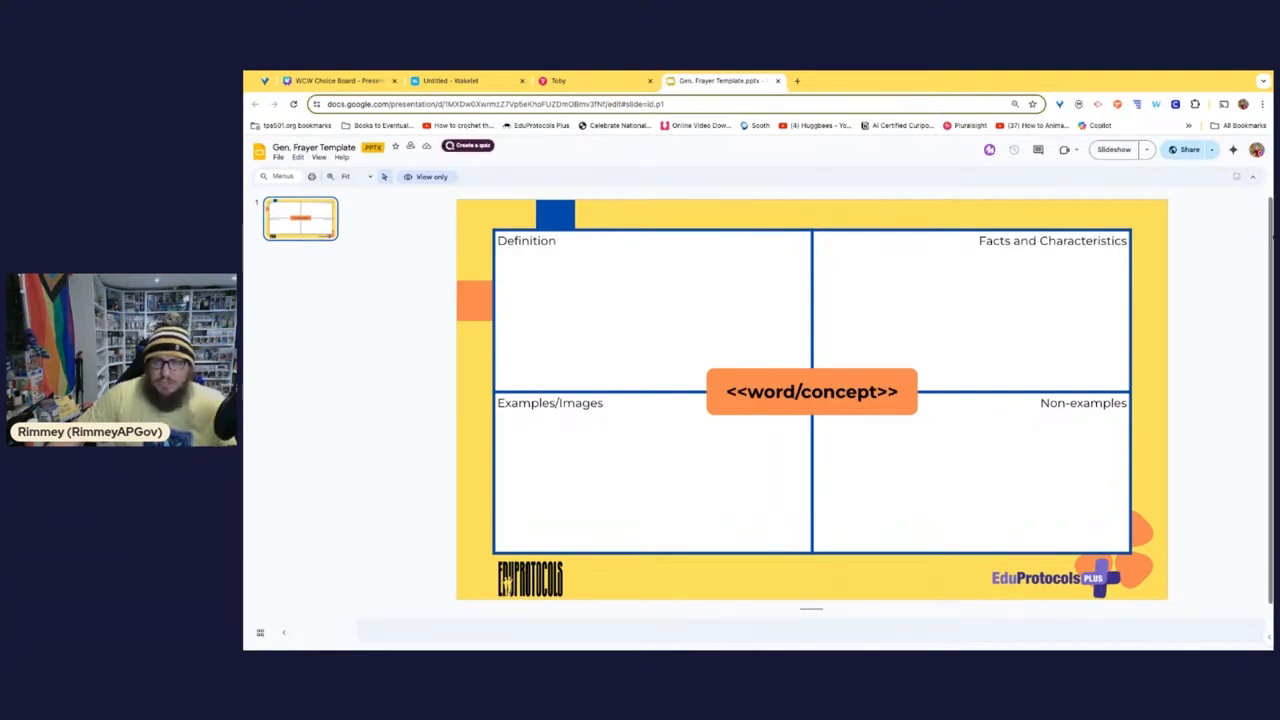
click(1190, 149)
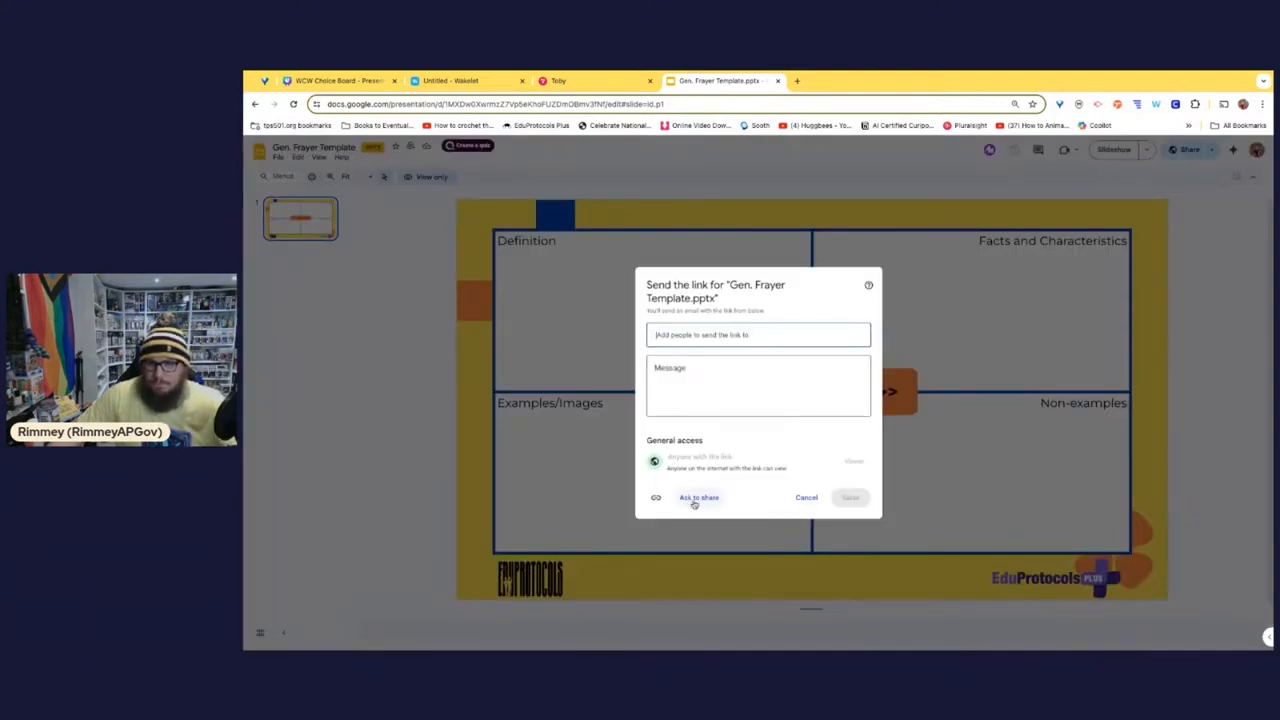
click(656, 497)
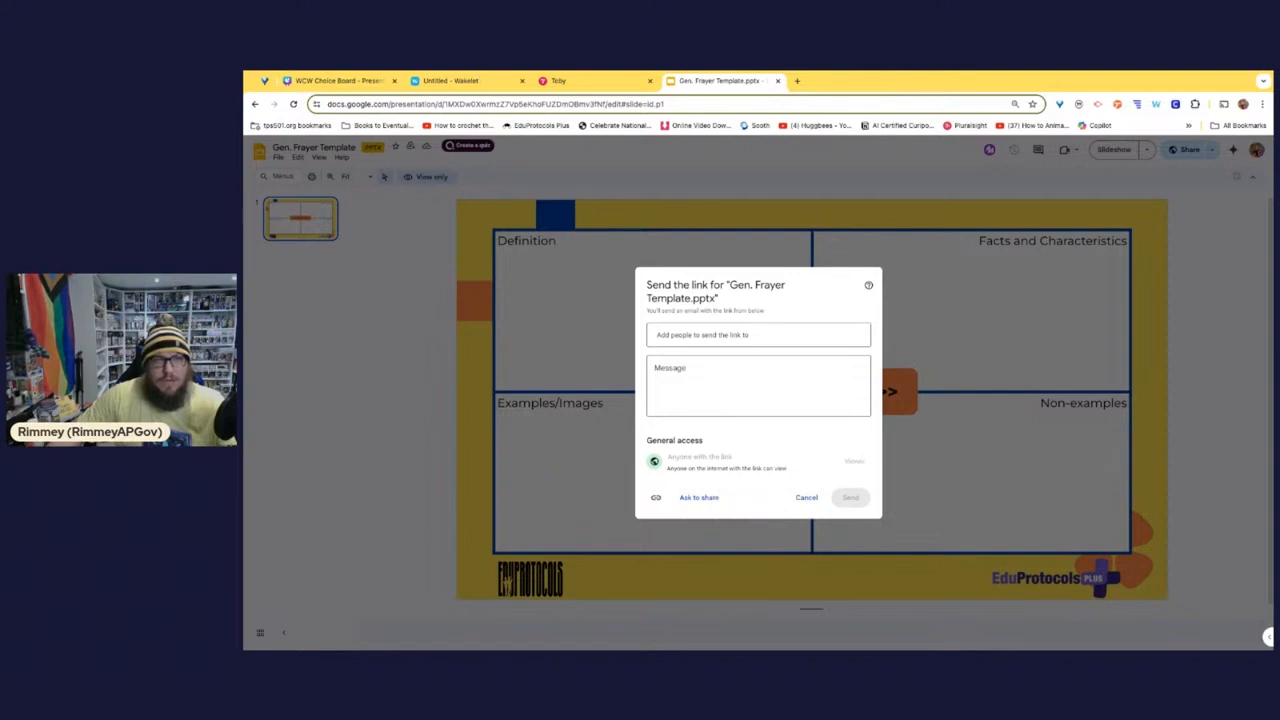
click(443, 82)
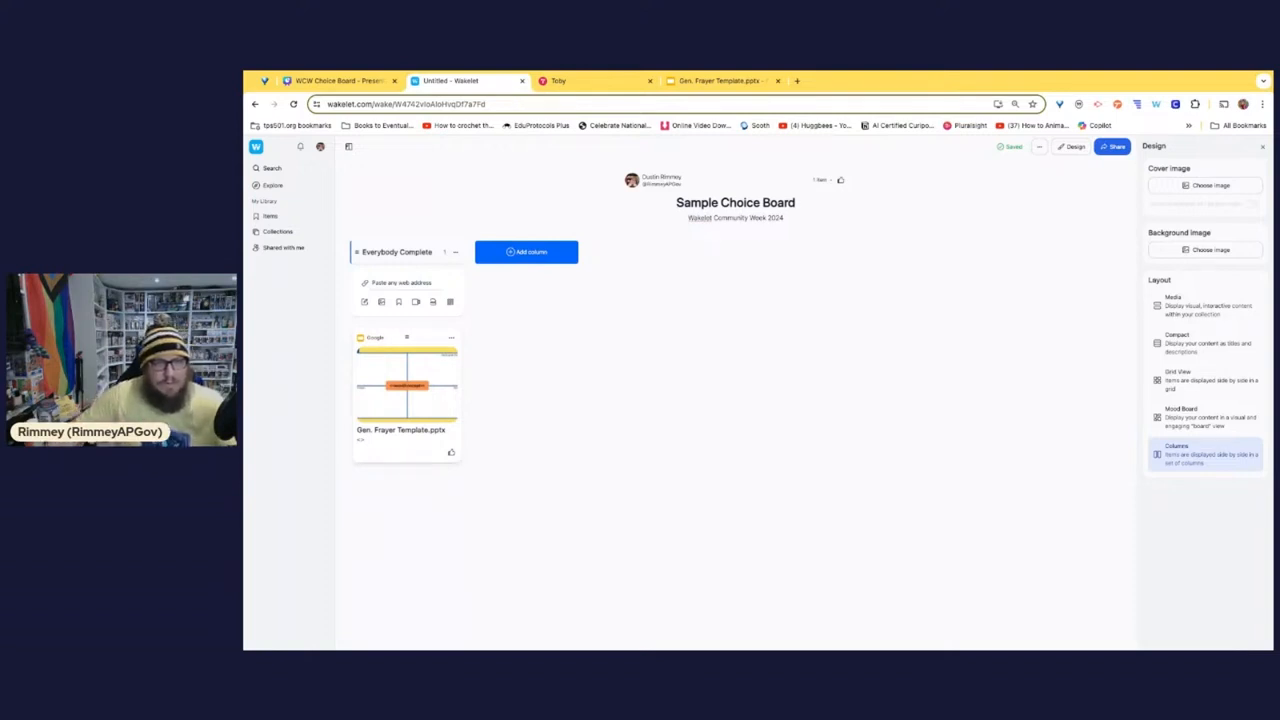
Step: Add a second column titled "Pick one of Two" to the choice board
click(526, 251)
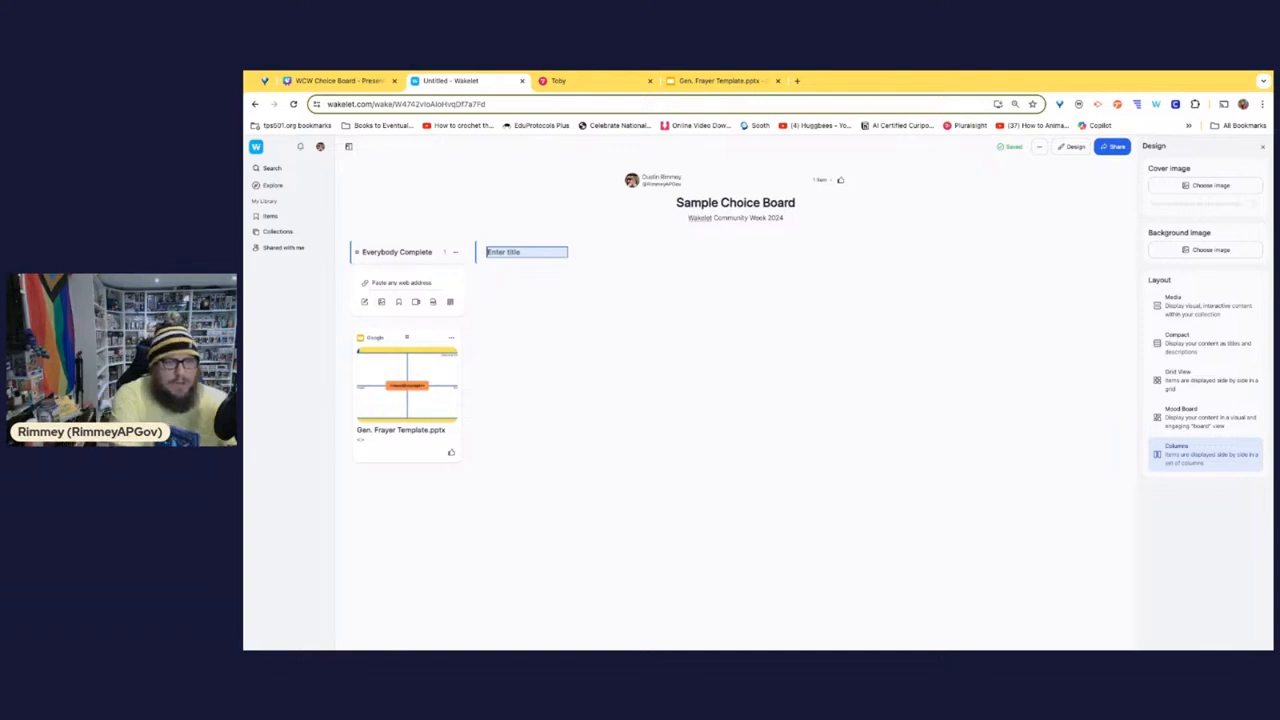
text(Pick one of)
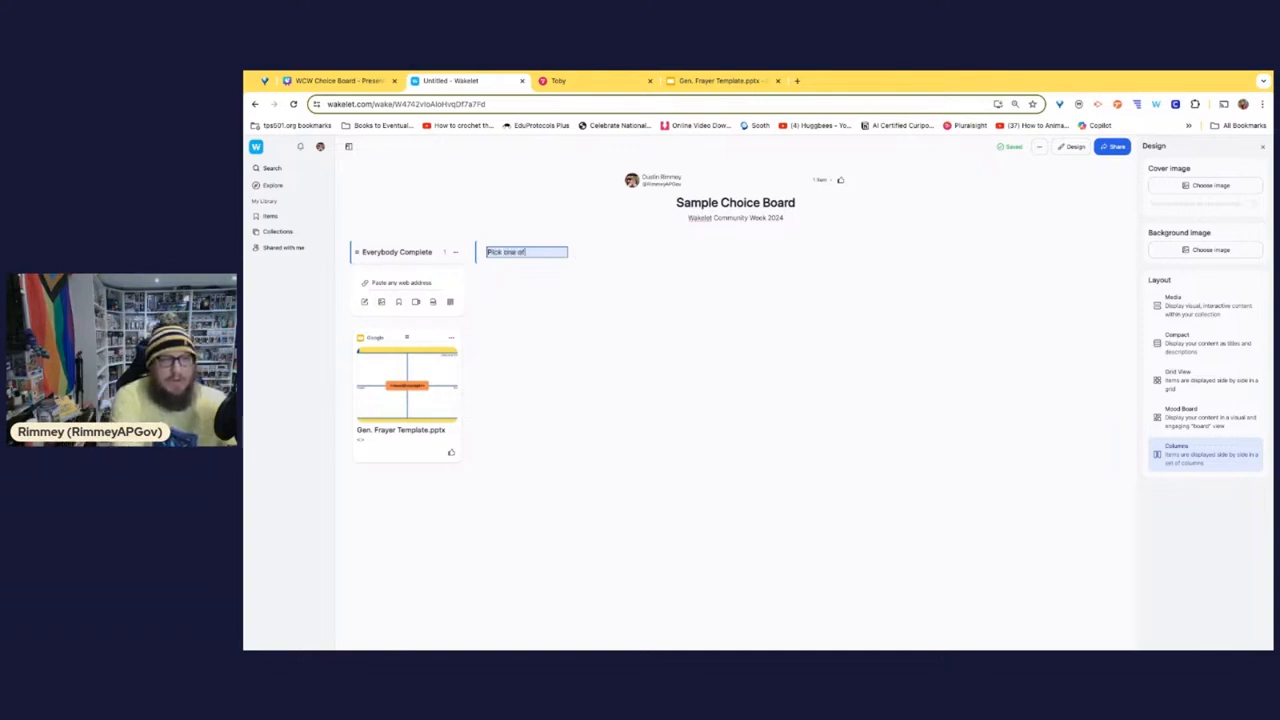
text( Two)
key(Return)
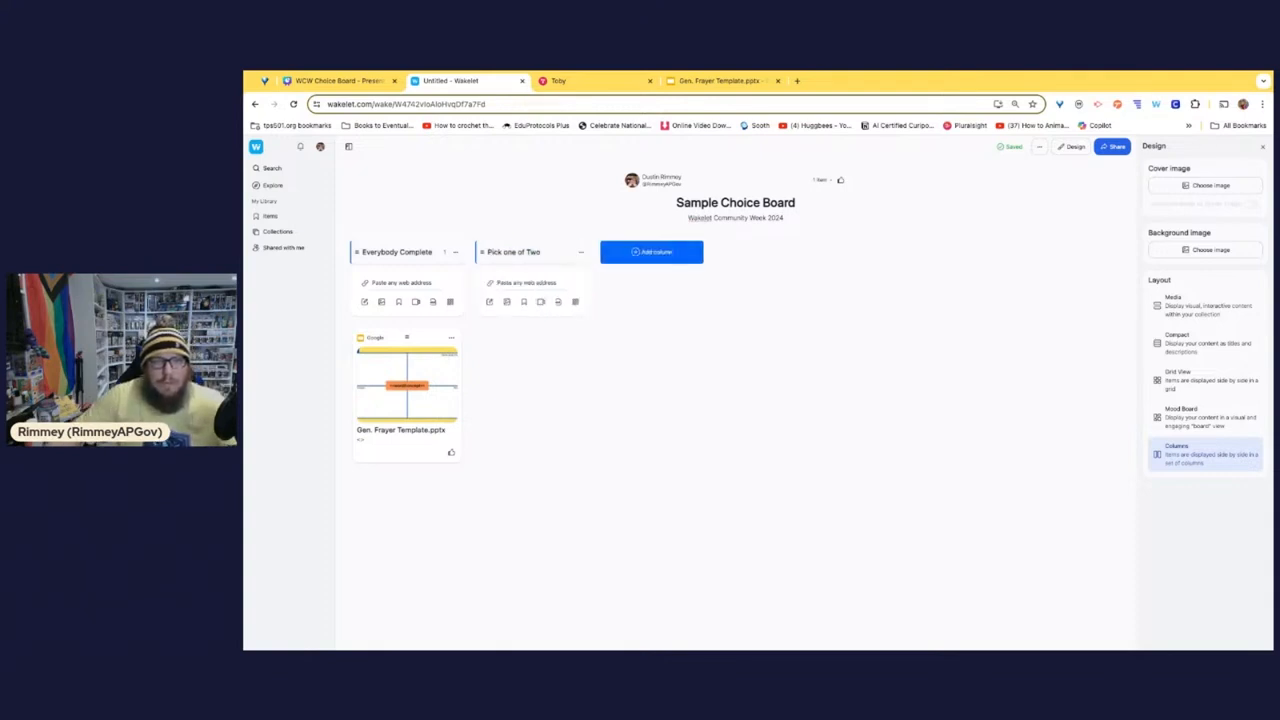
Step: Open the Sketch and Tell Template and the 6WS Presentation from Toby, and return to the Wakelet choice board
click(590, 81)
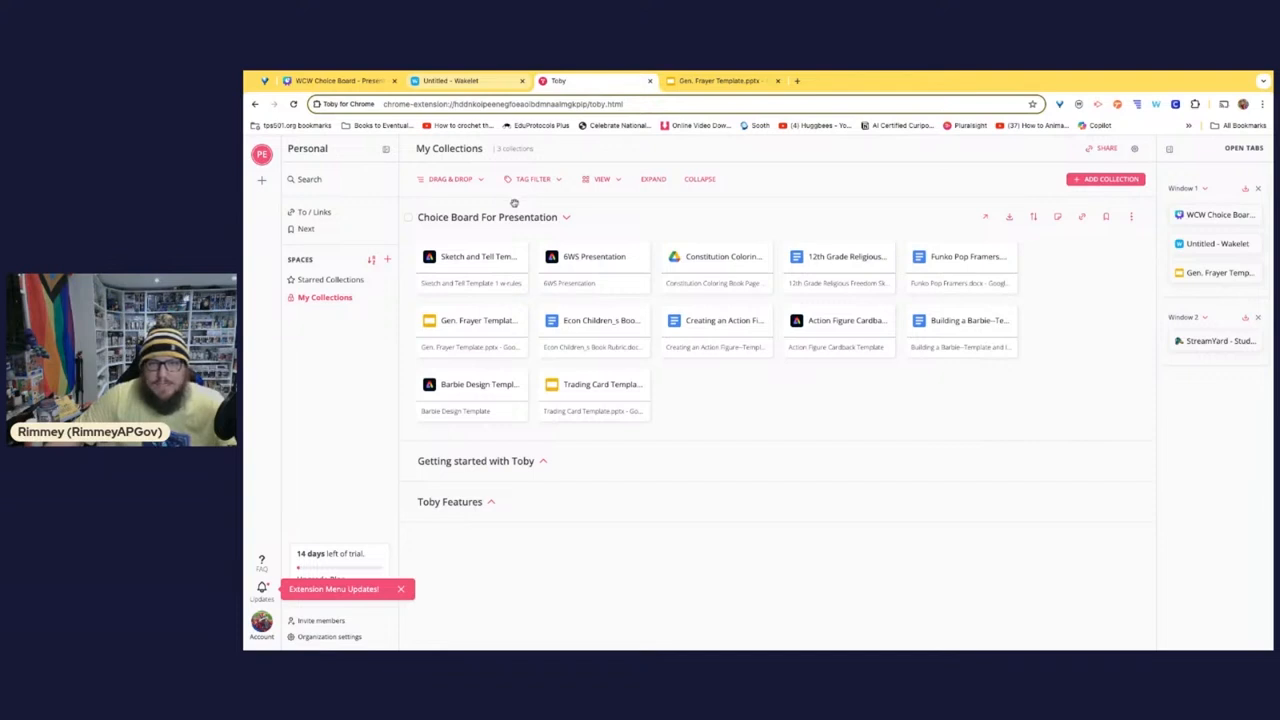
click(487, 257)
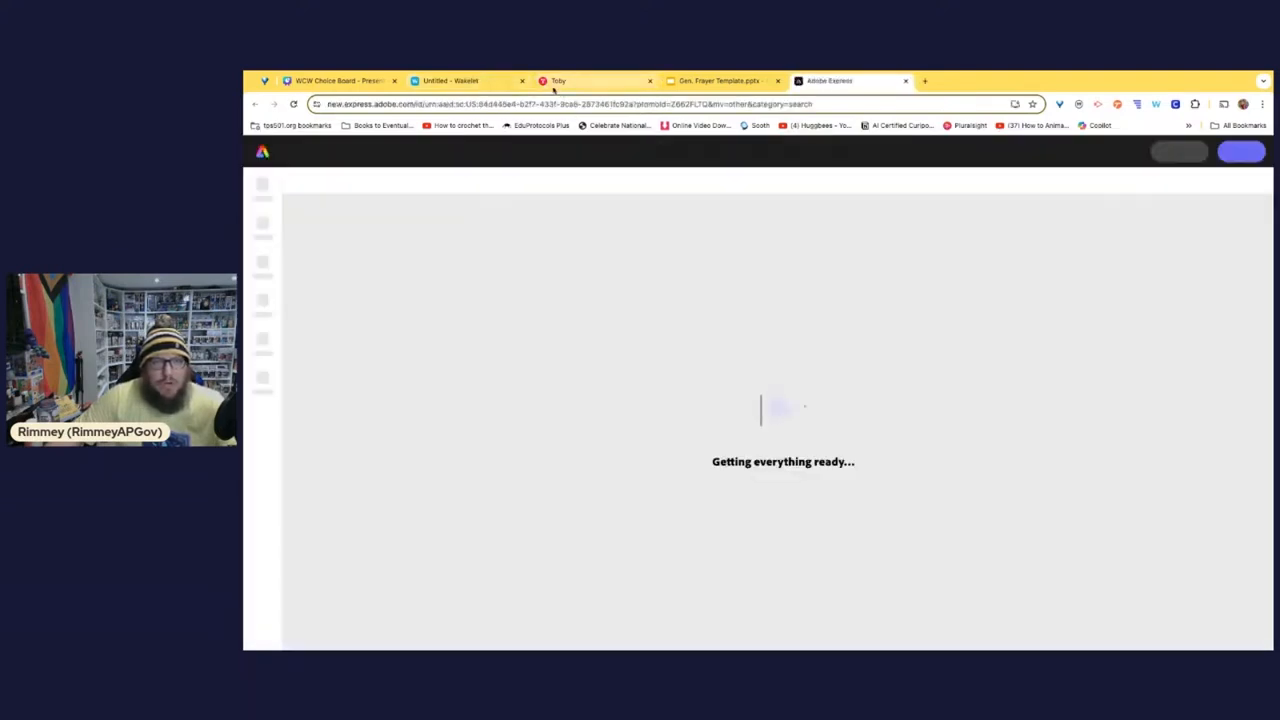
click(566, 81)
click(593, 258)
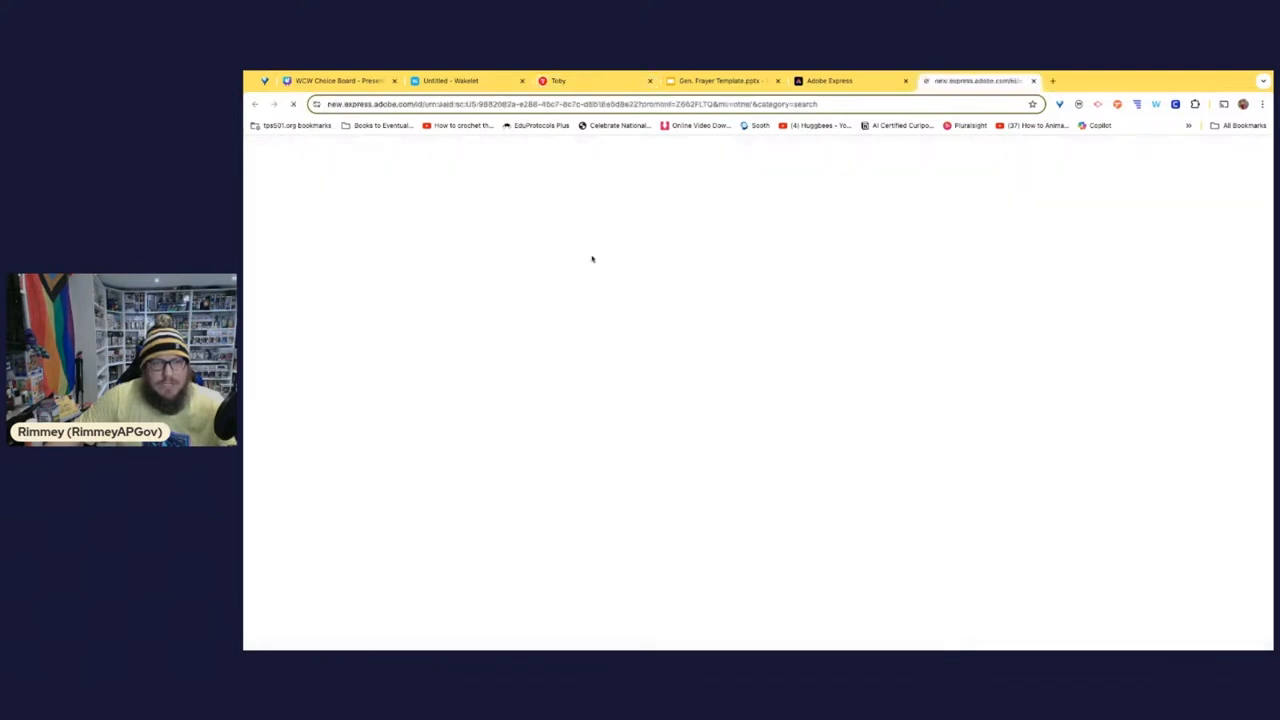
click(463, 81)
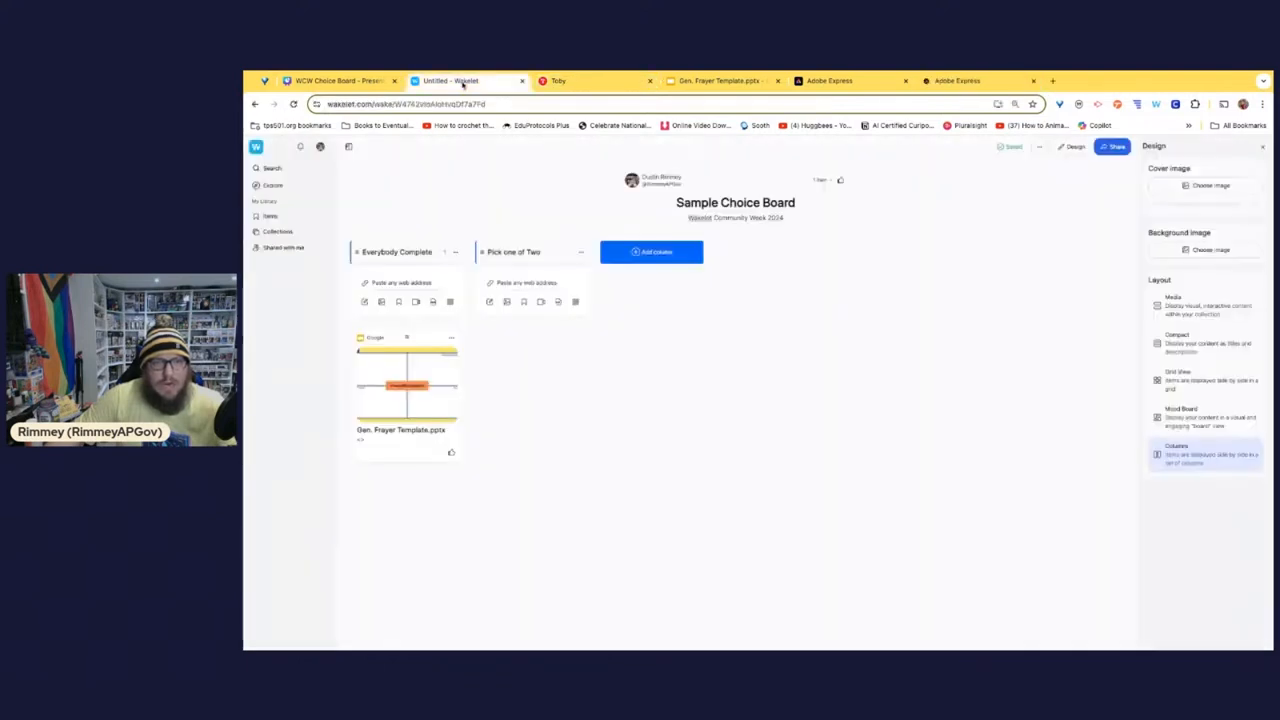
click(556, 81)
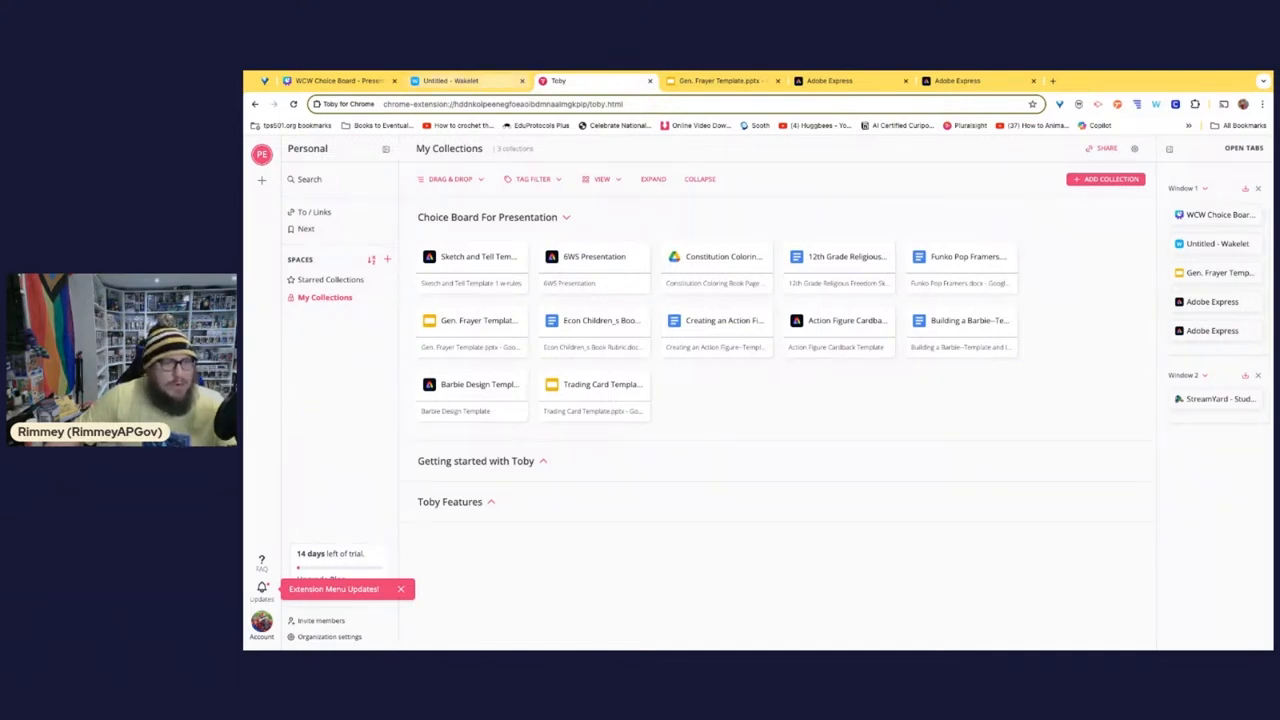
click(458, 81)
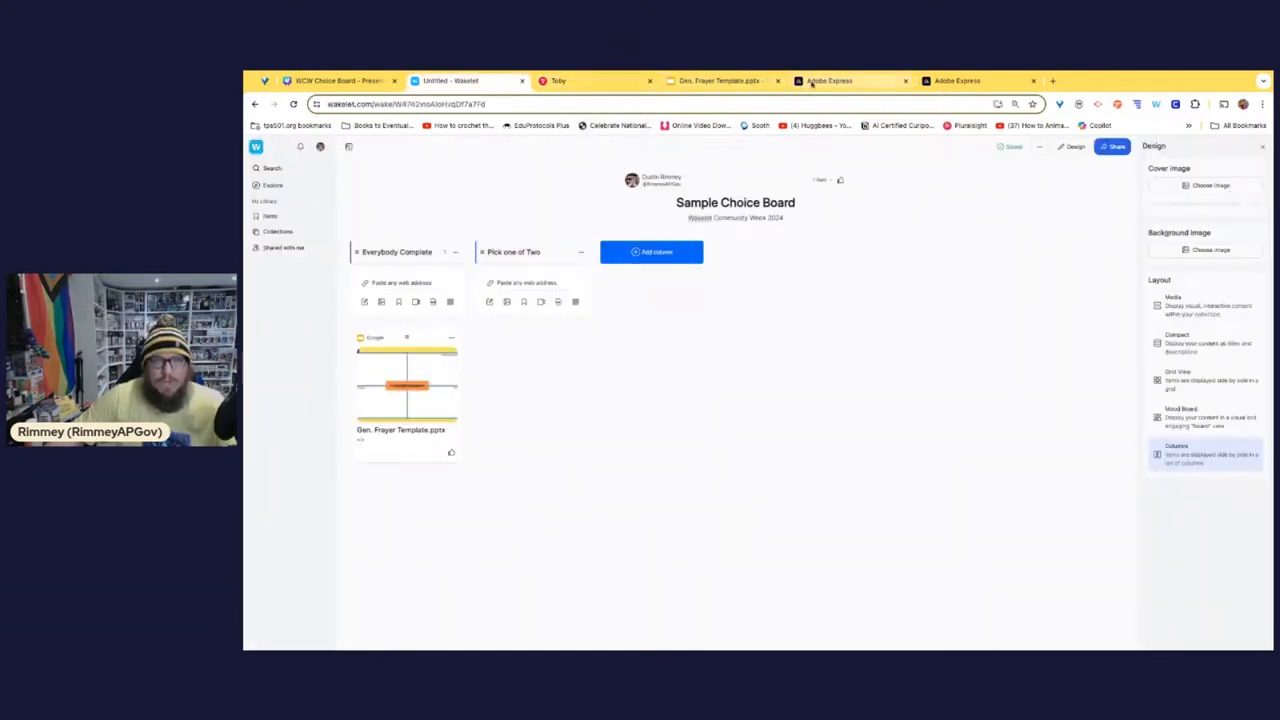
Step: Give anyone with the link access to the Sketch and Tell Template, copy its link, and add it to Wakelet's "Pick one of Two" column
click(811, 82)
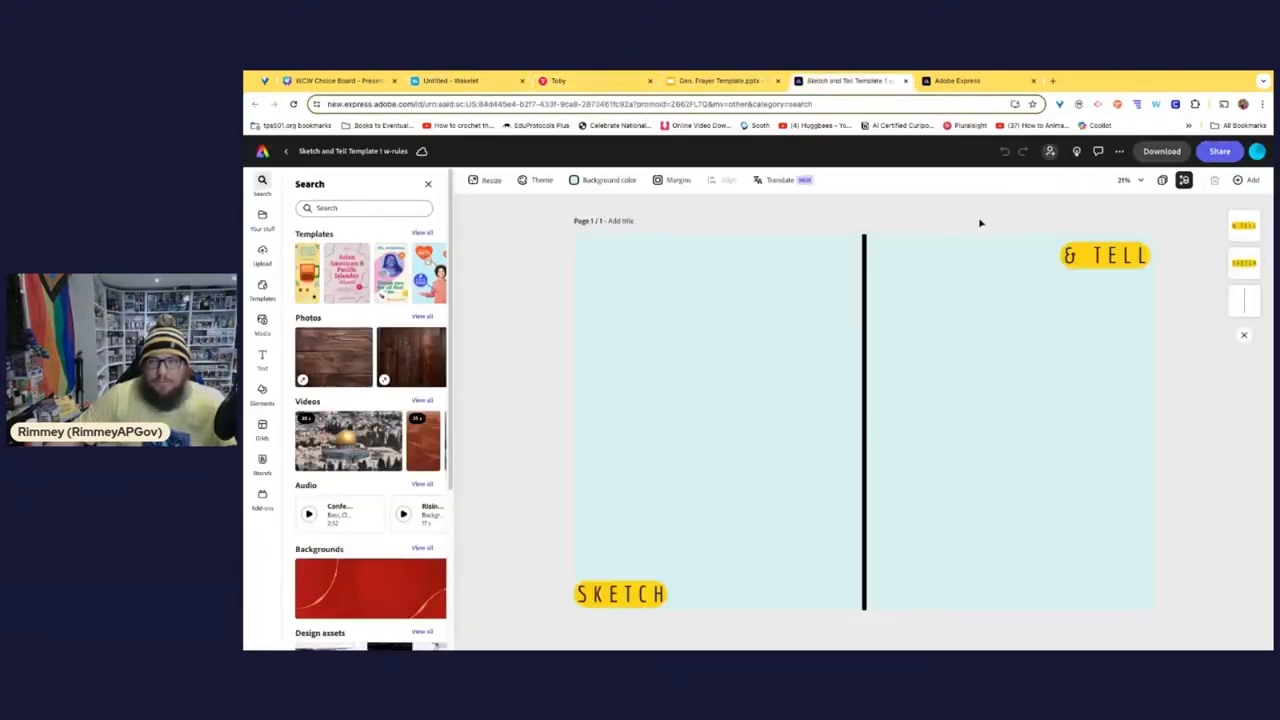
click(1219, 151)
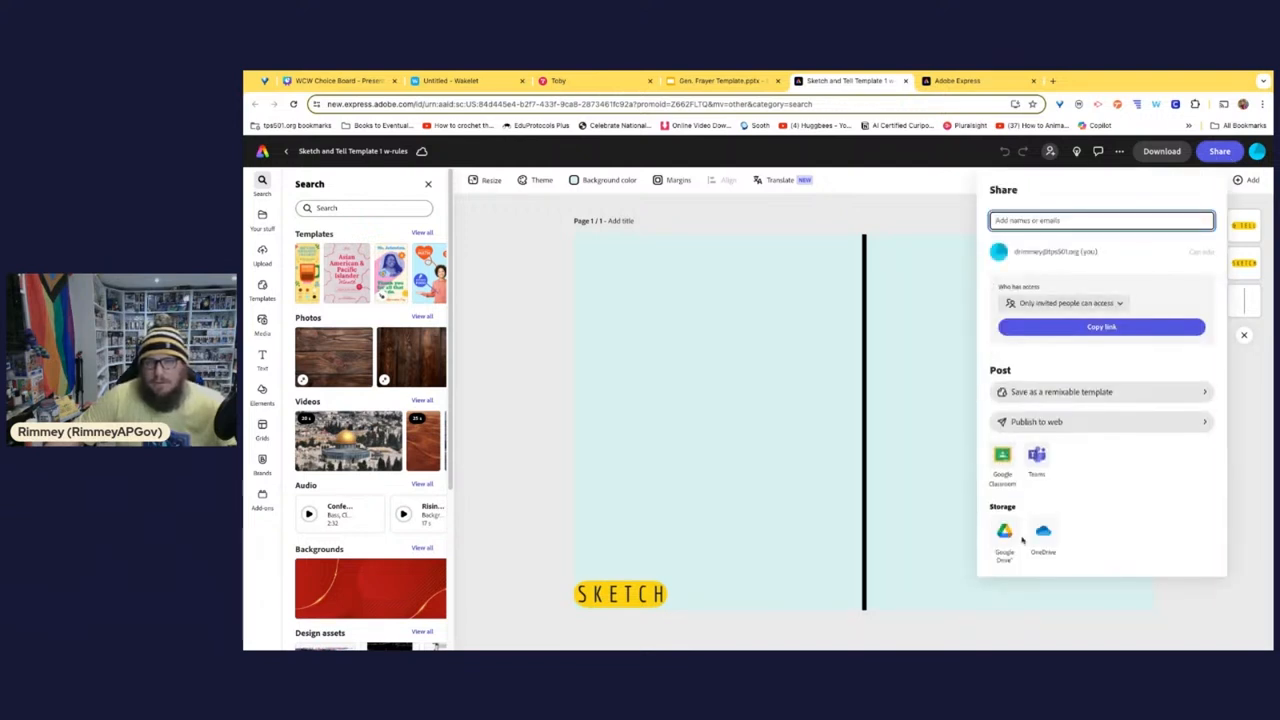
click(1086, 330)
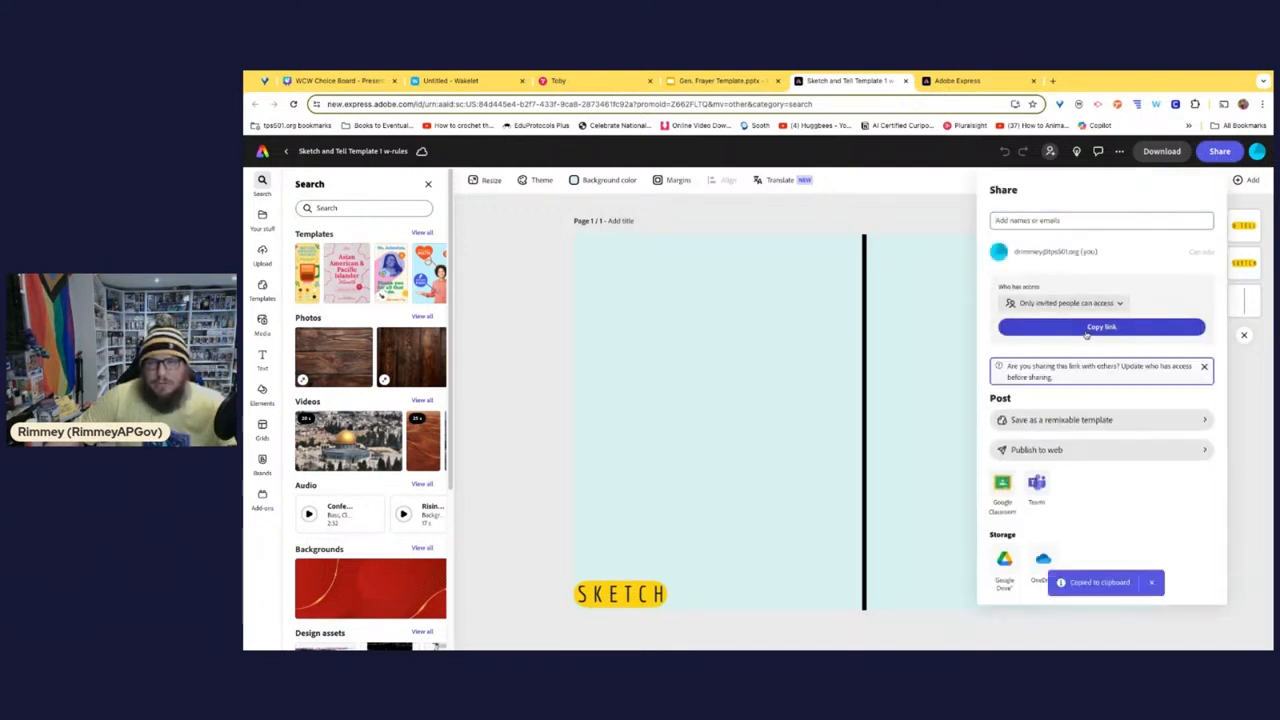
click(1084, 302)
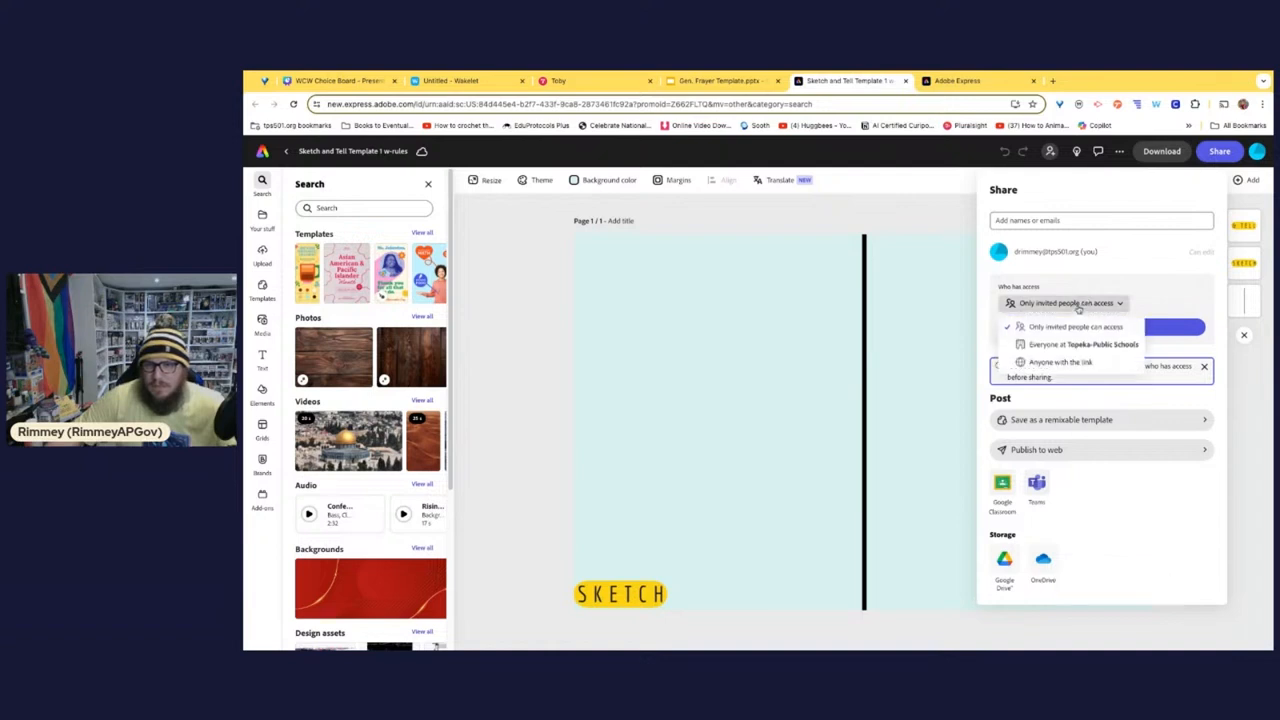
click(1068, 362)
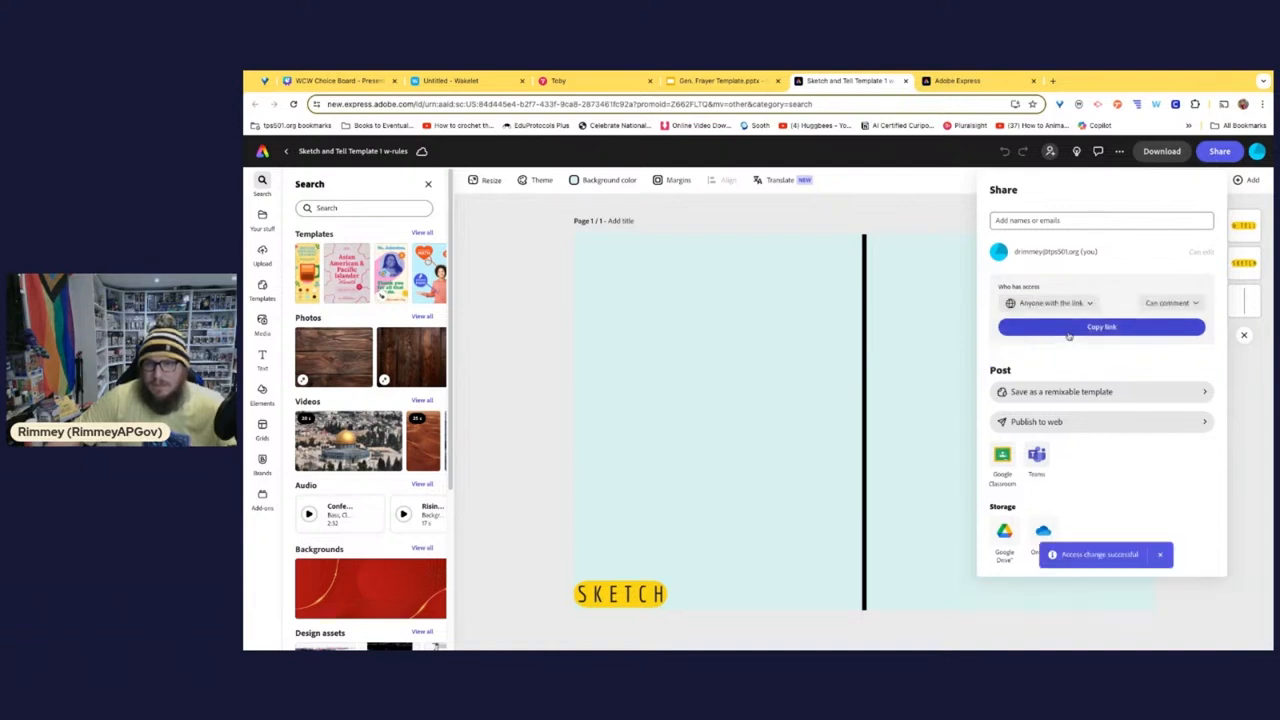
click(1075, 327)
click(460, 80)
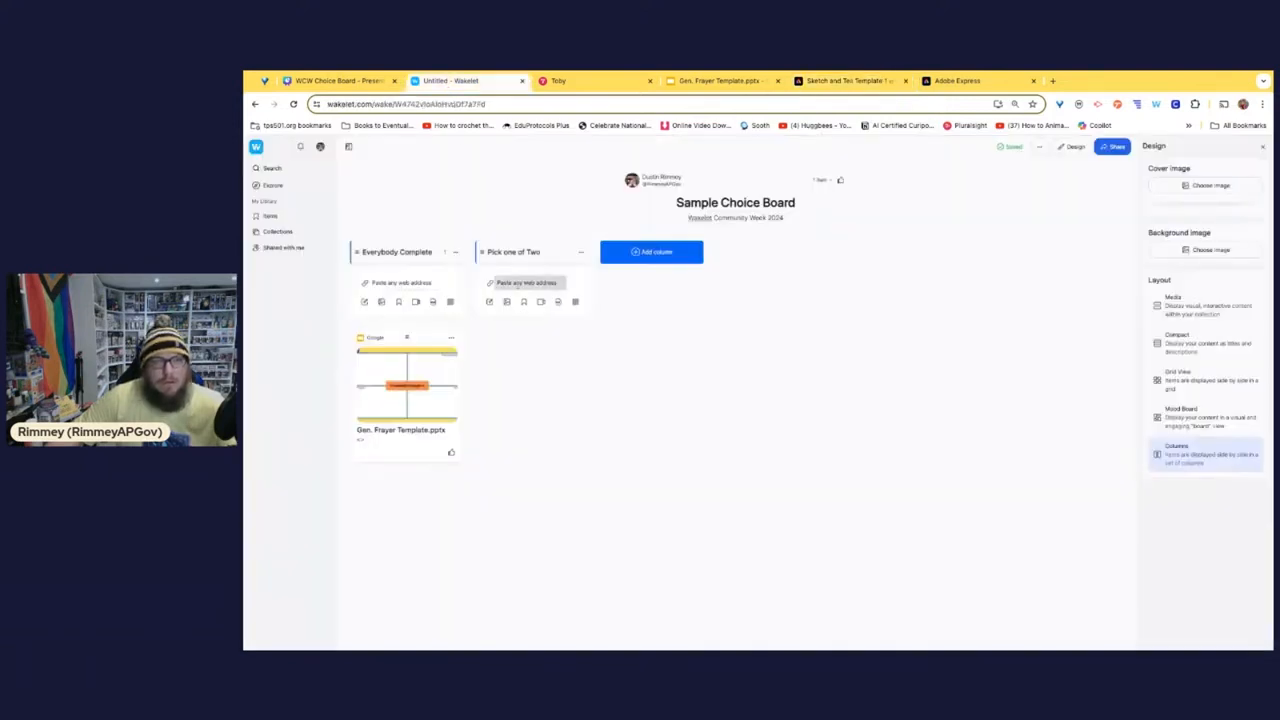
key(ctrl+v)
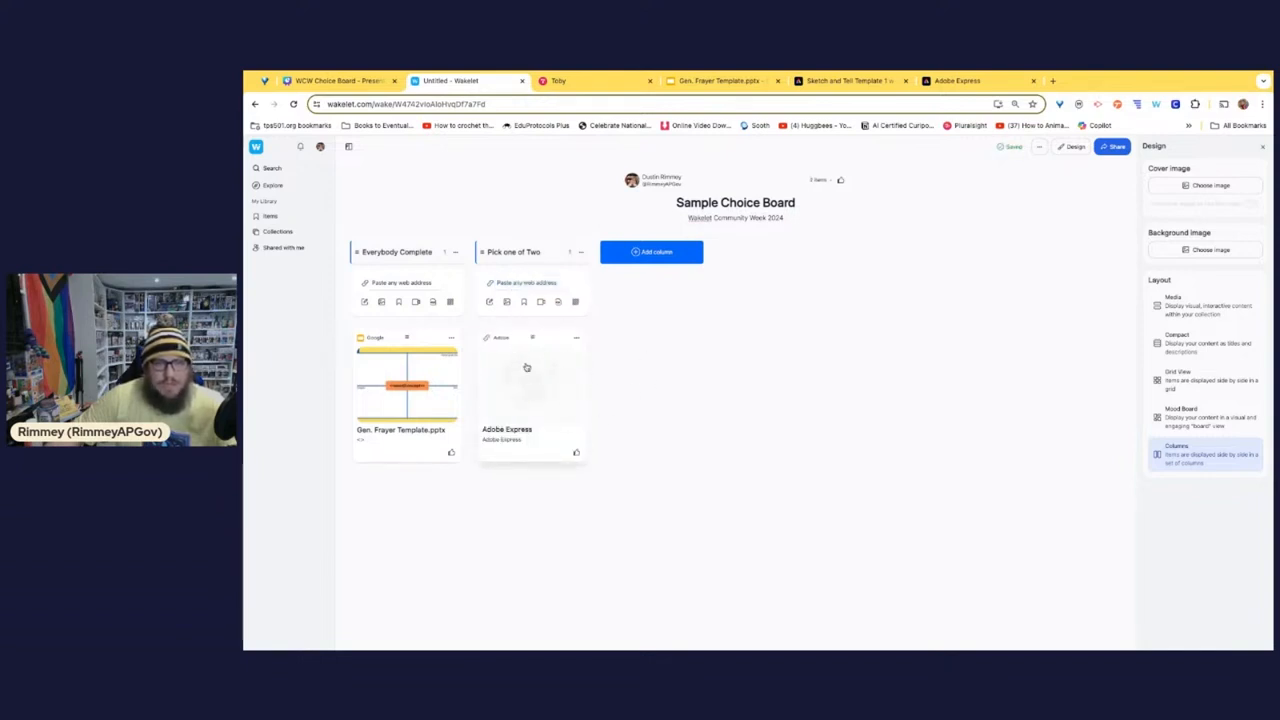
Step: Retitle the new Adobe Express card "Sketch and Tell" and give it the "I'm picking up really sketch vibes" GIF from a "sketch" search
click(577, 339)
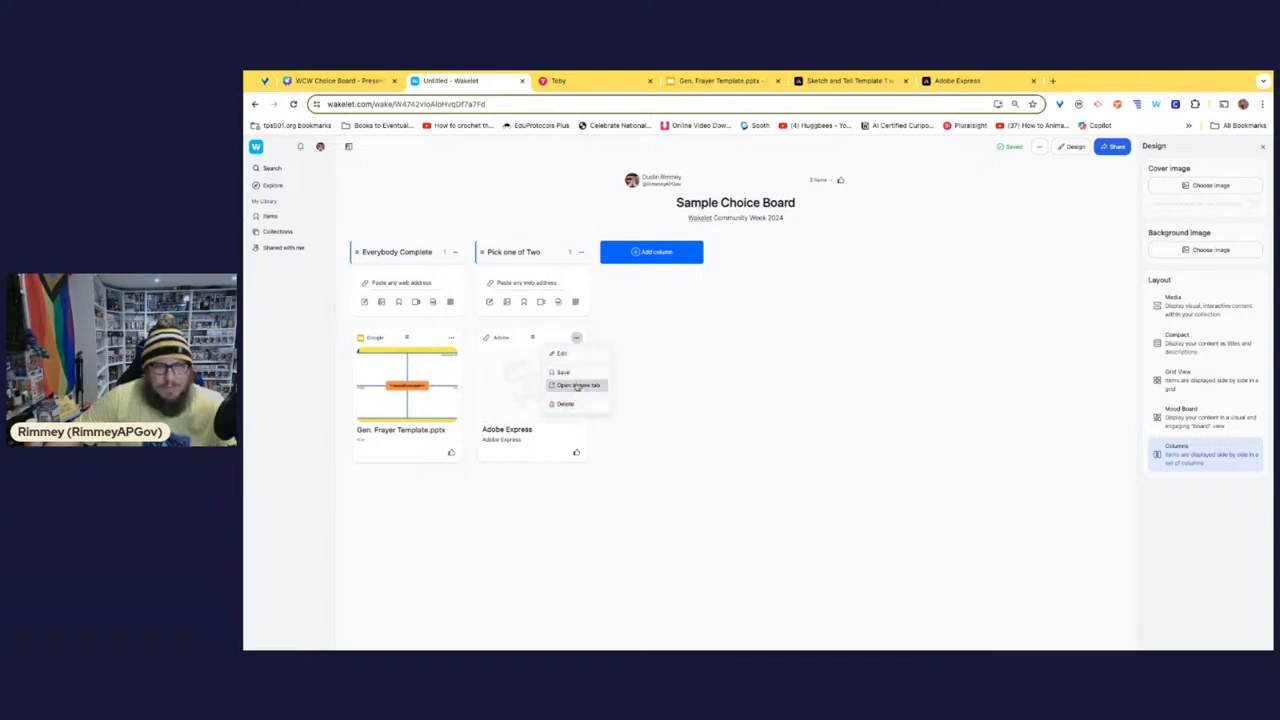
click(565, 353)
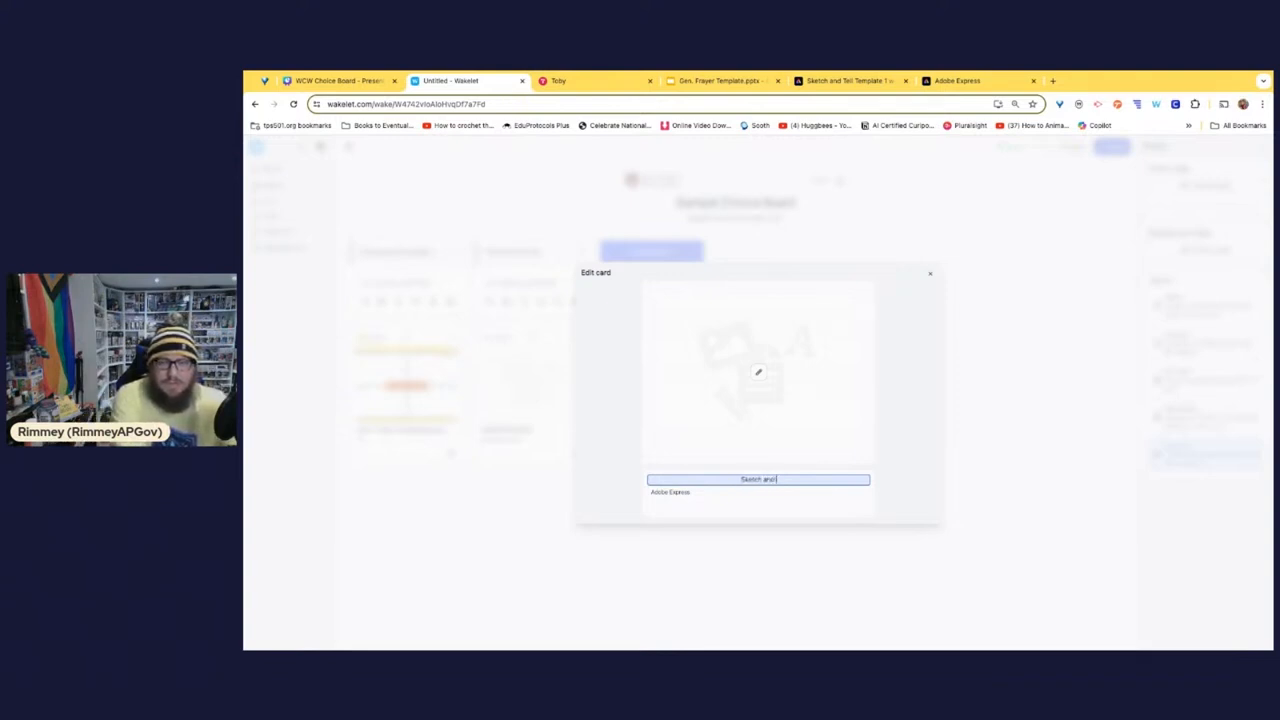
click(761, 374)
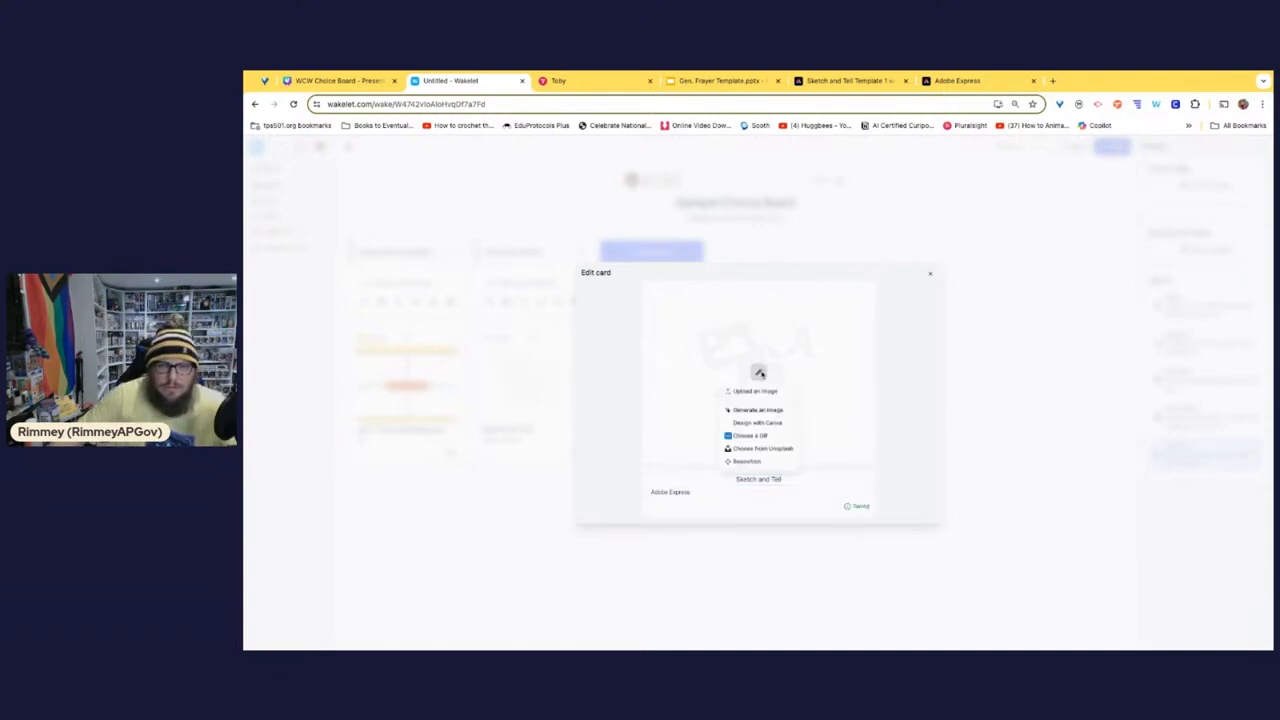
click(761, 436)
text(sk)
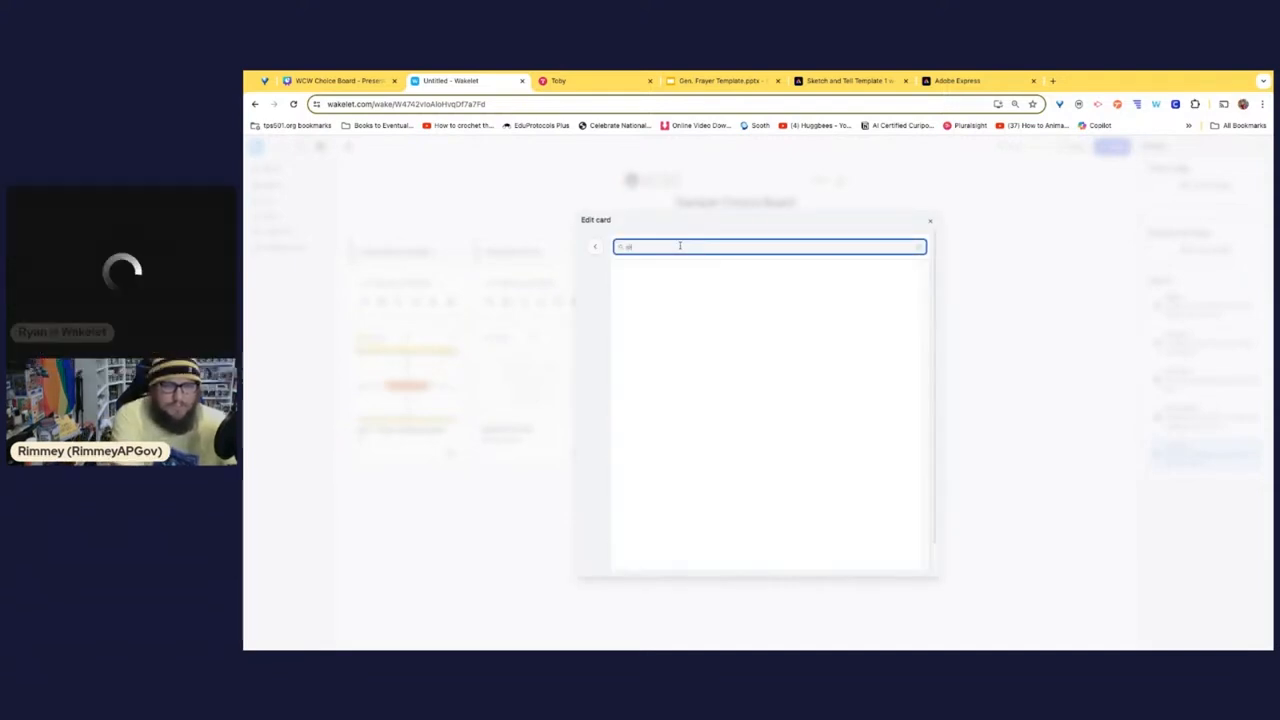
text(etch)
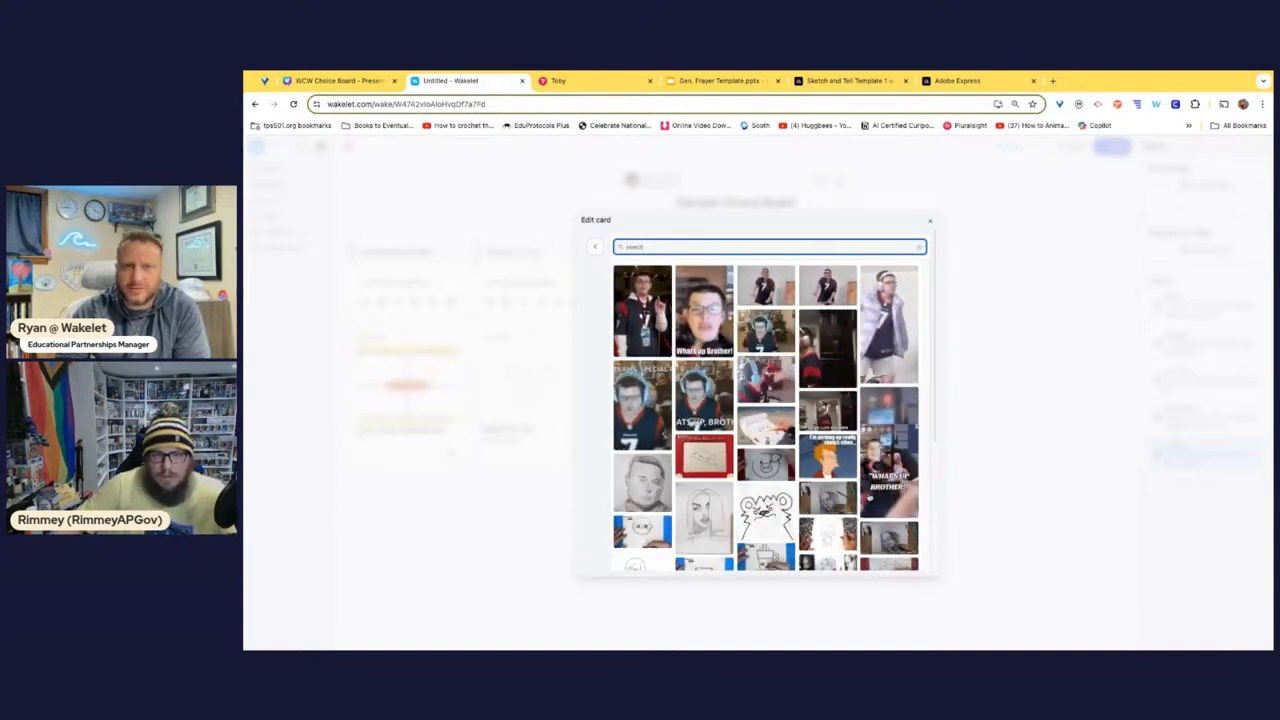
click(842, 462)
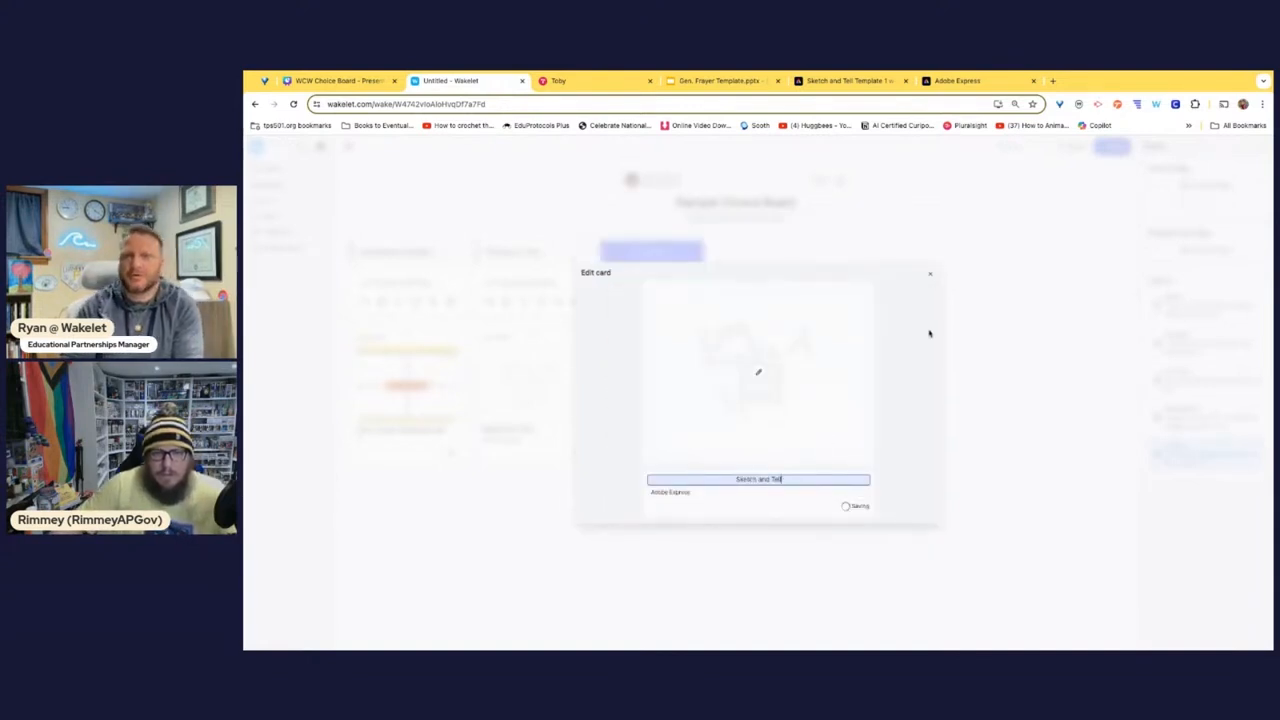
click(930, 275)
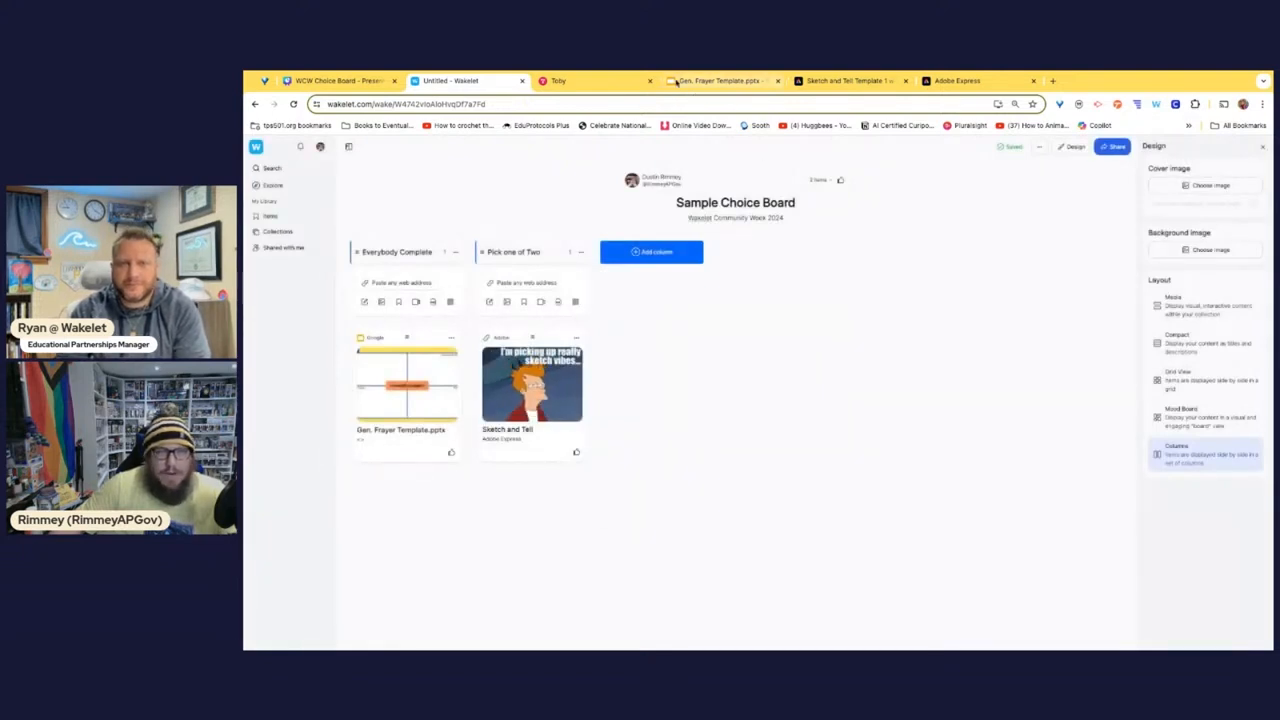
Step: Give anyone with the link access to the 6WS Presentation, copy its link, and add it to Wakelet's "Pick one of Two" column
click(565, 81)
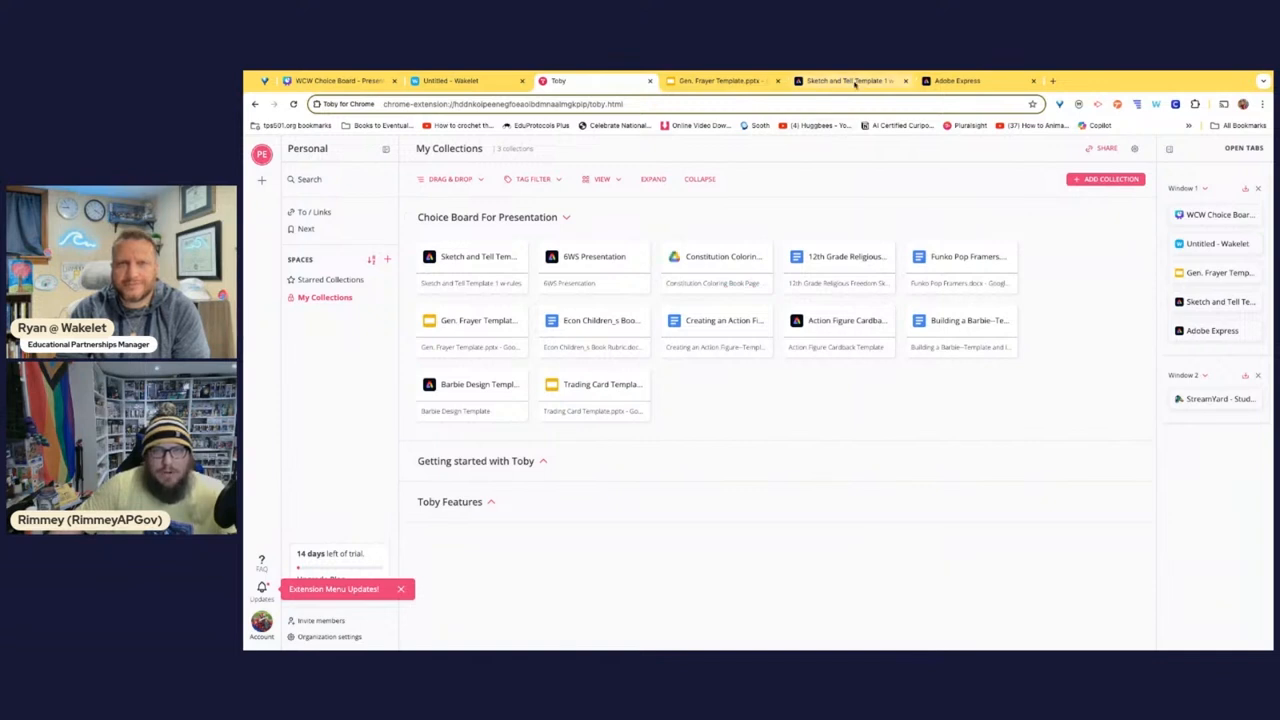
click(955, 81)
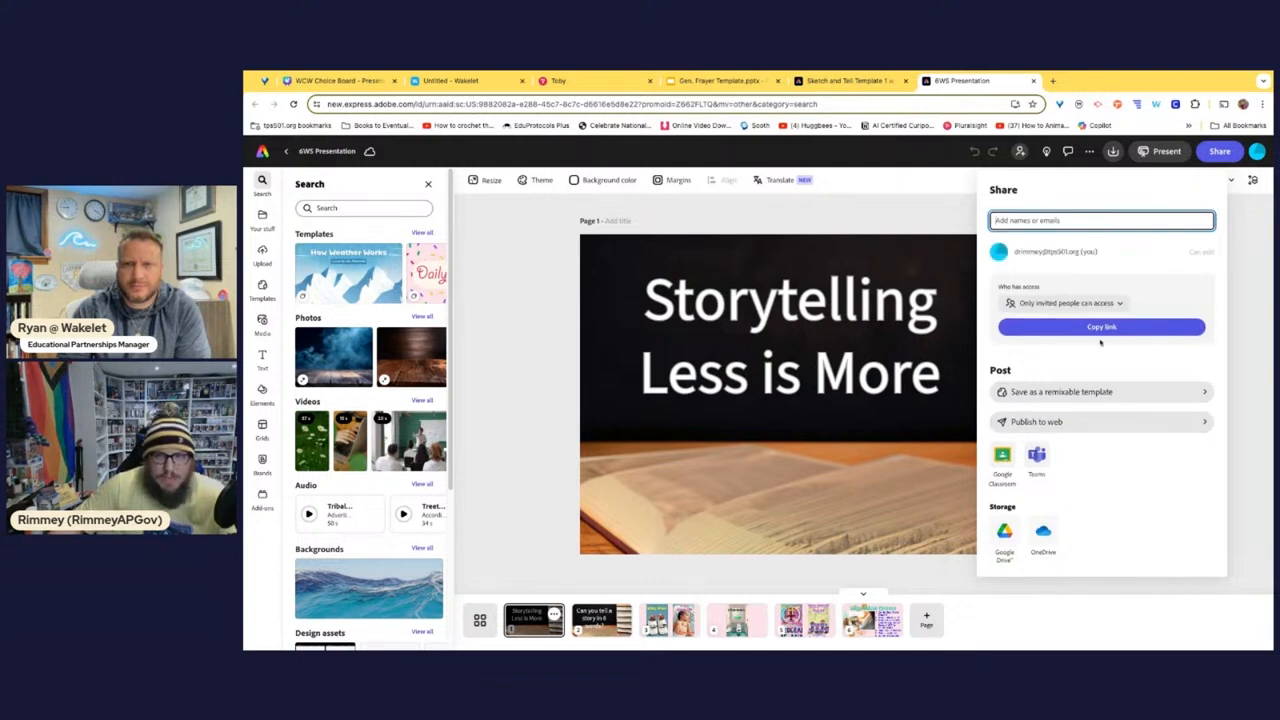
click(1068, 302)
click(1086, 362)
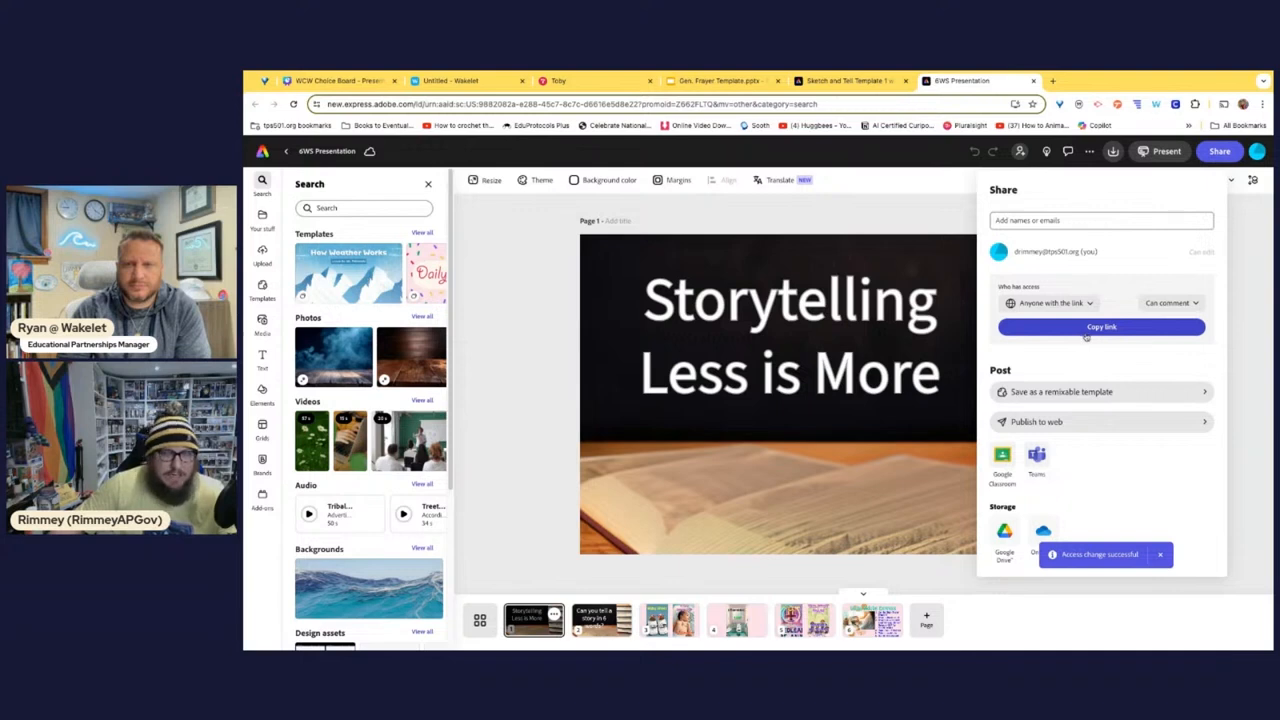
click(1102, 328)
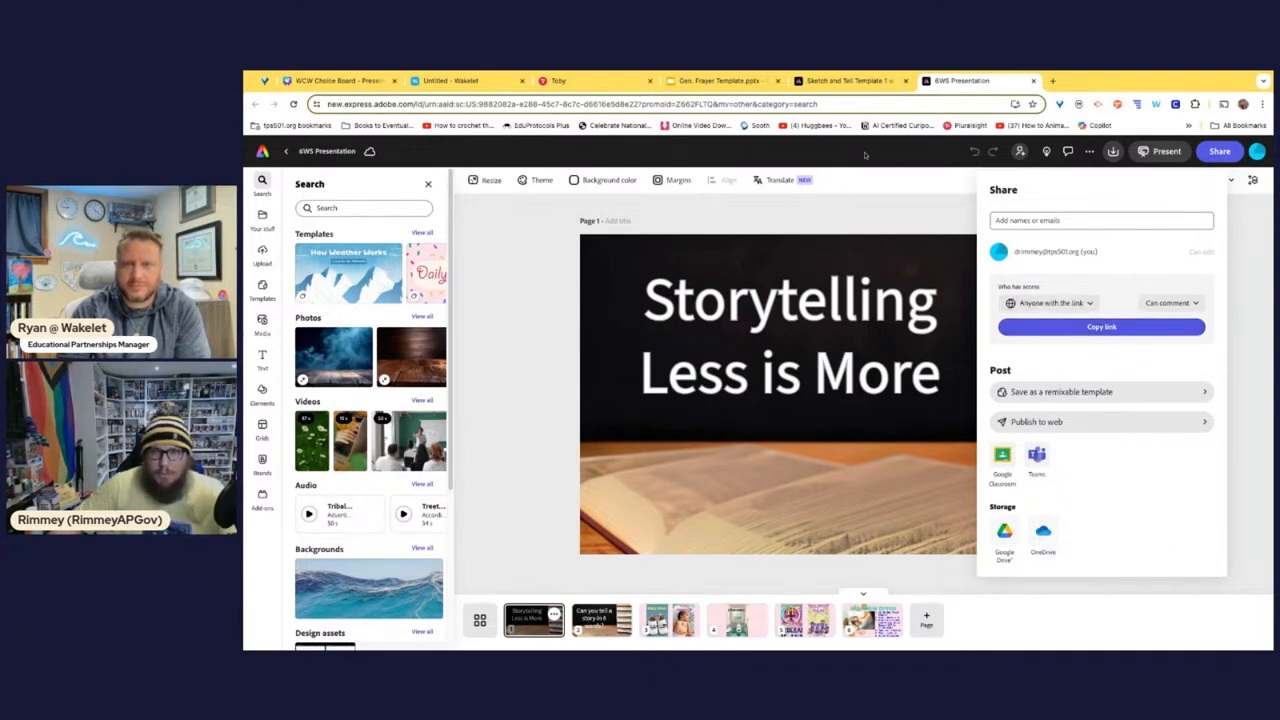
click(463, 80)
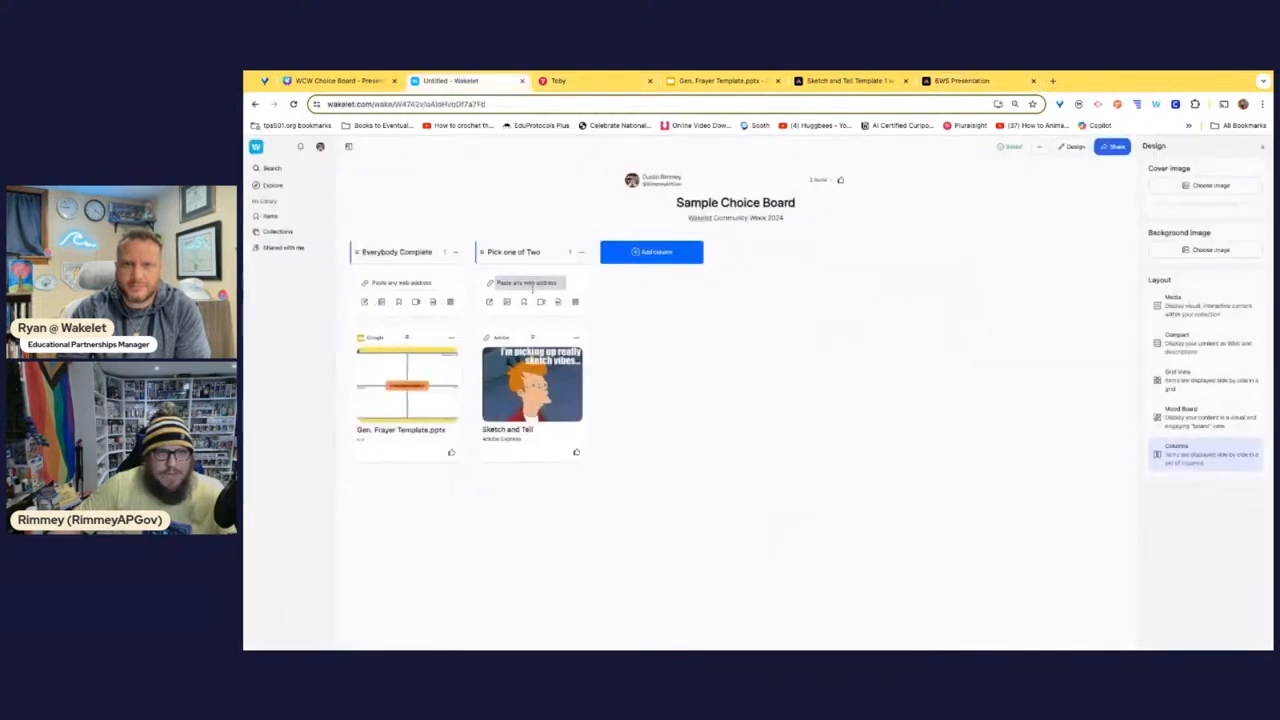
key(ctrl+v)
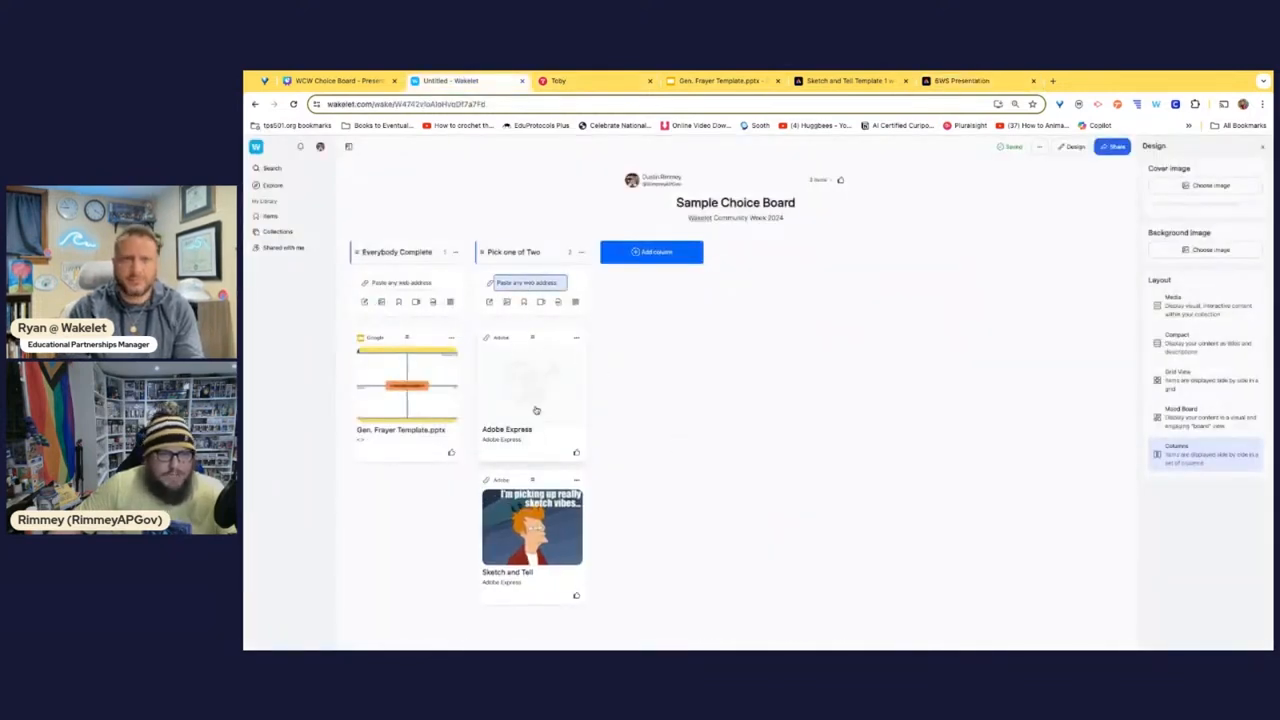
Step: Retitle the newly added Adobe Express card "6 Word Story", keeping its "Adobe Express" description
click(577, 338)
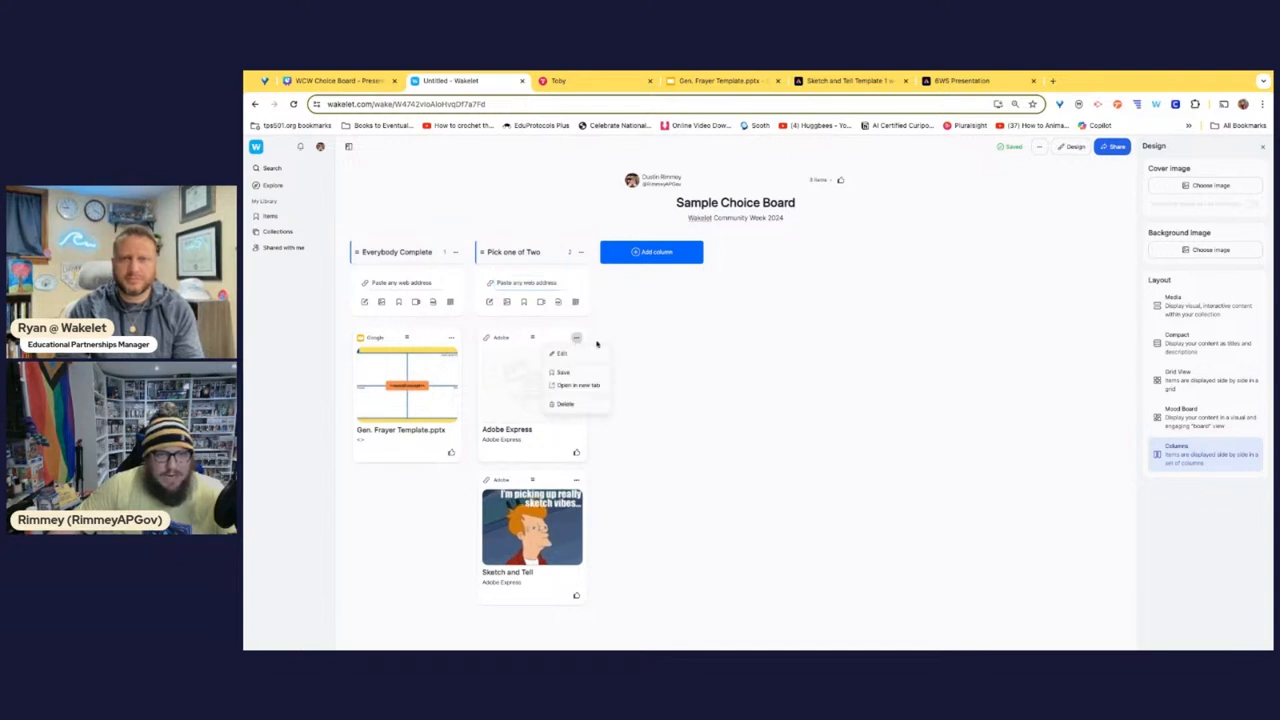
click(560, 353)
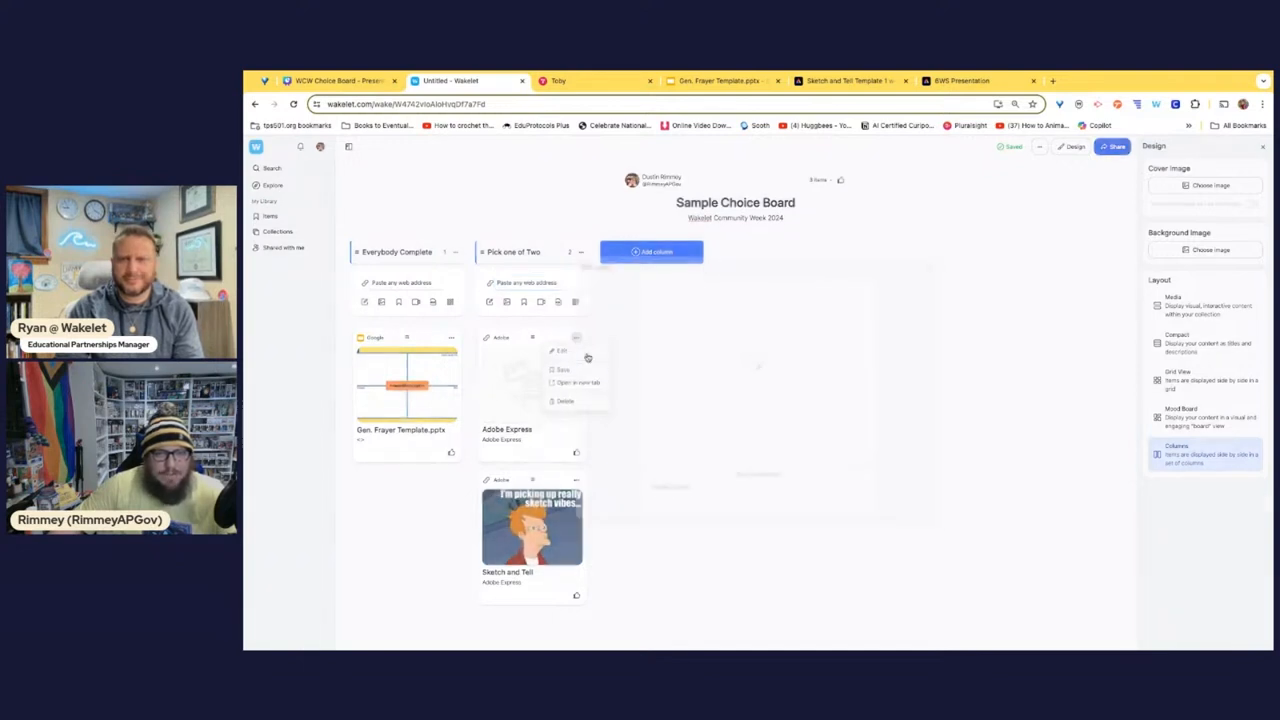
click(736, 480)
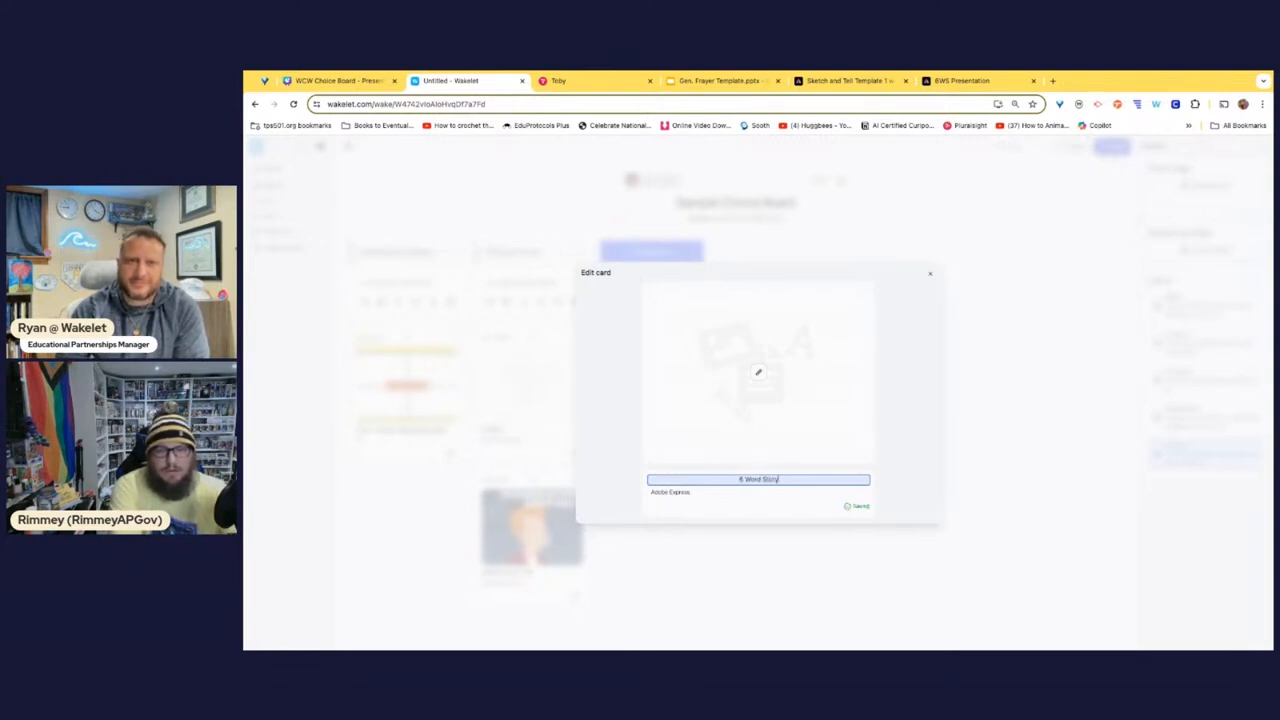
click(742, 492)
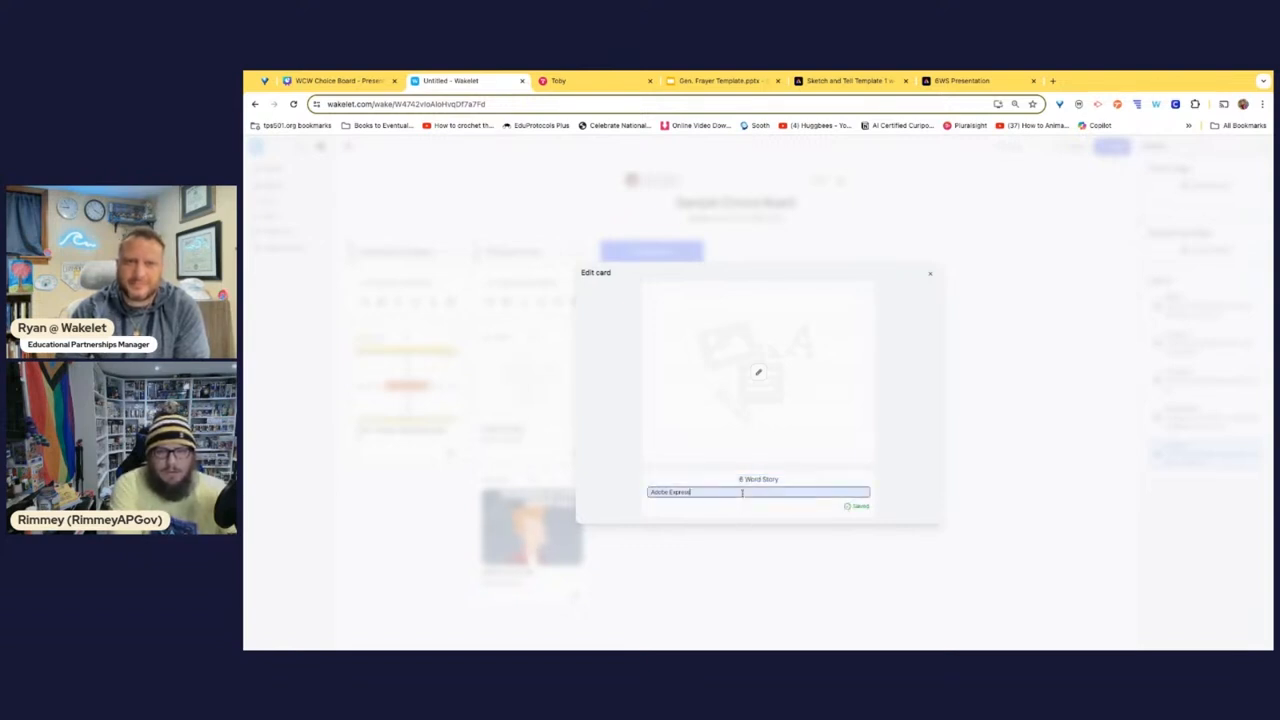
click(893, 490)
Step: Set the 6 Word Story card's image to the GIF of a man pinching his nose from the "stressed" category, and close the card editor
click(758, 372)
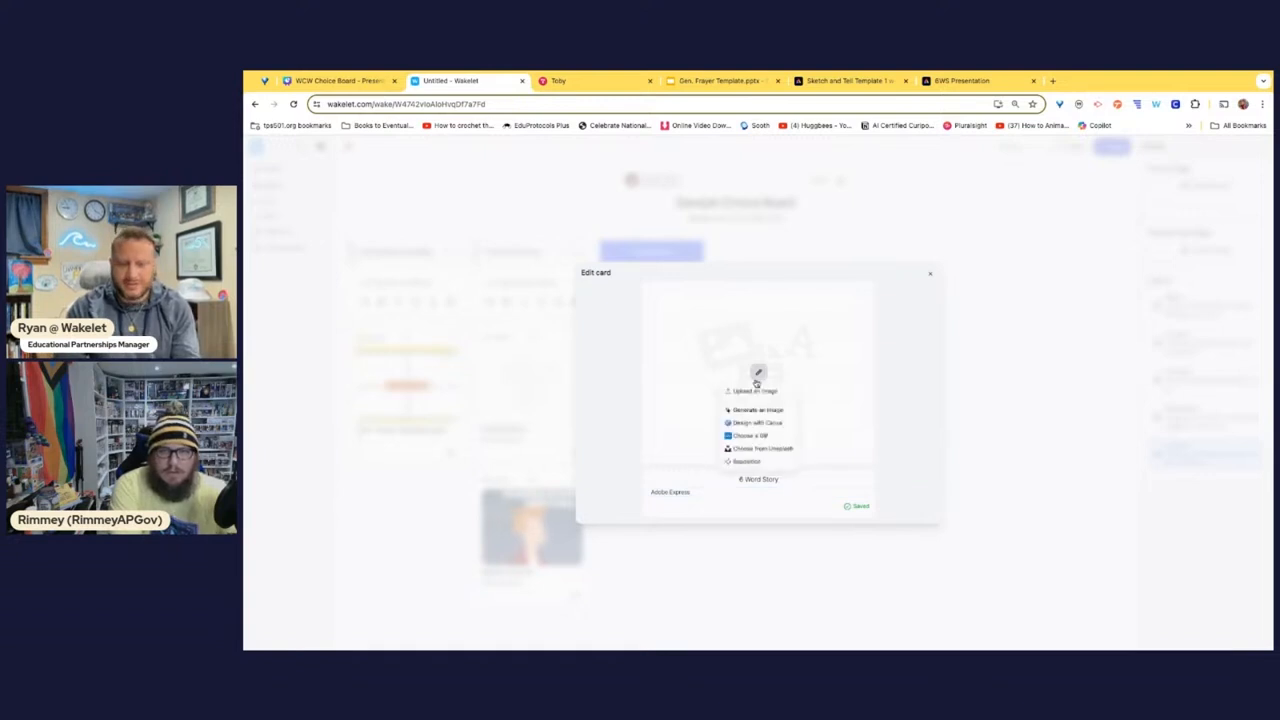
click(760, 437)
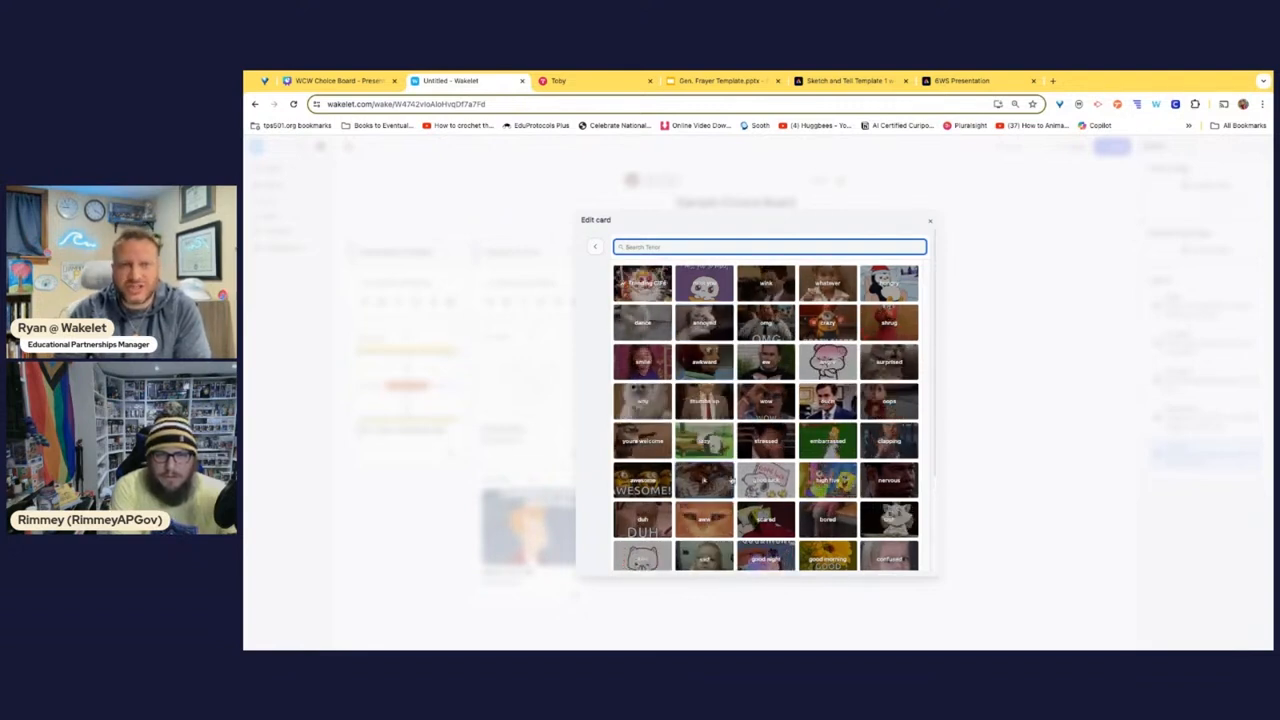
click(765, 428)
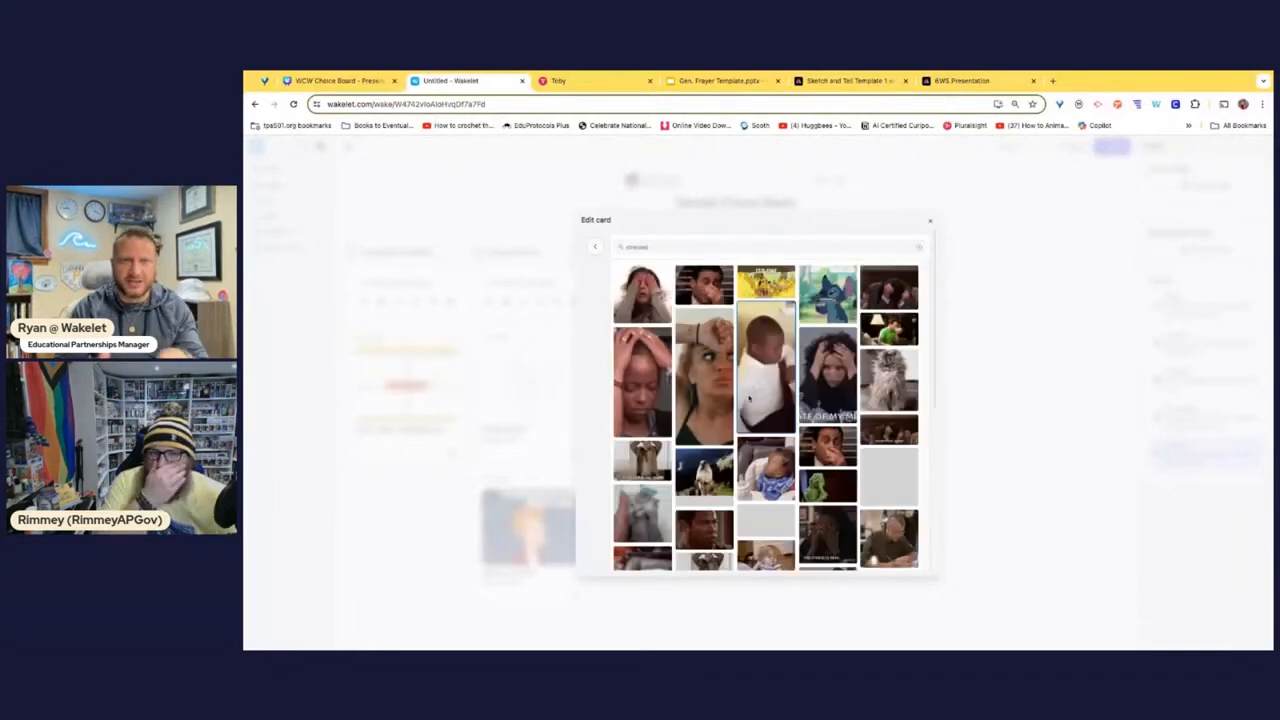
click(726, 326)
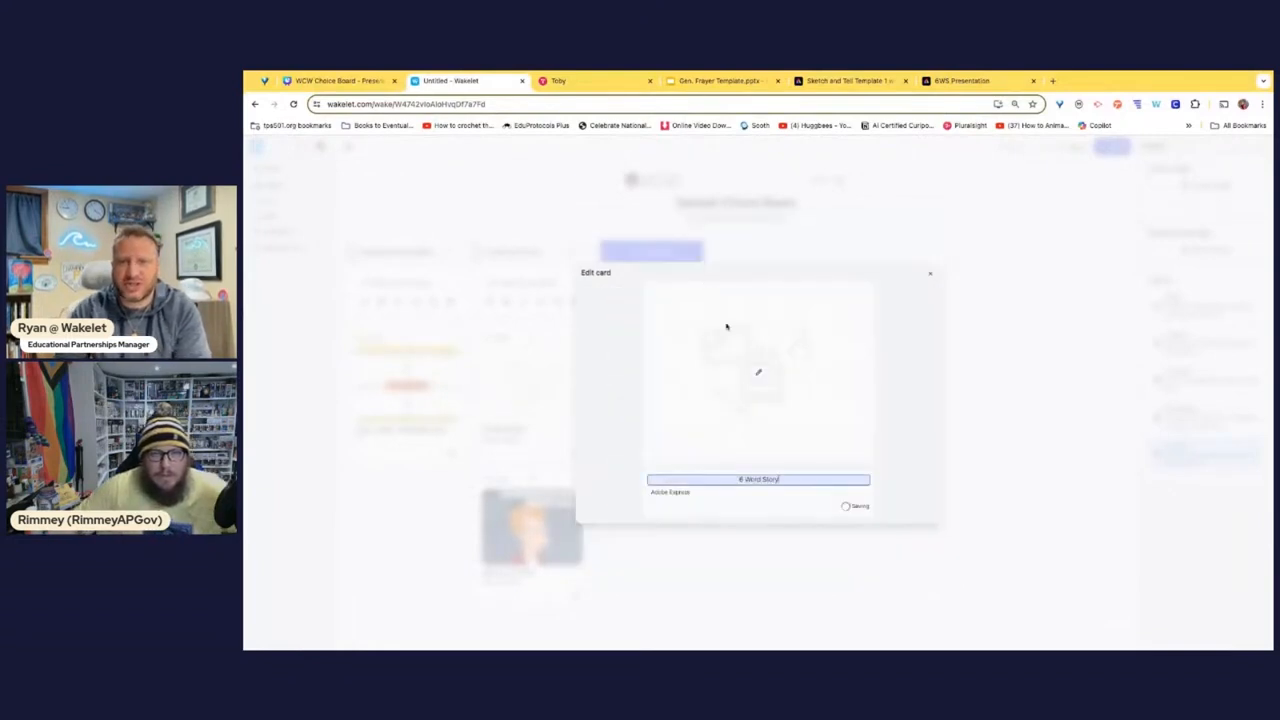
click(932, 275)
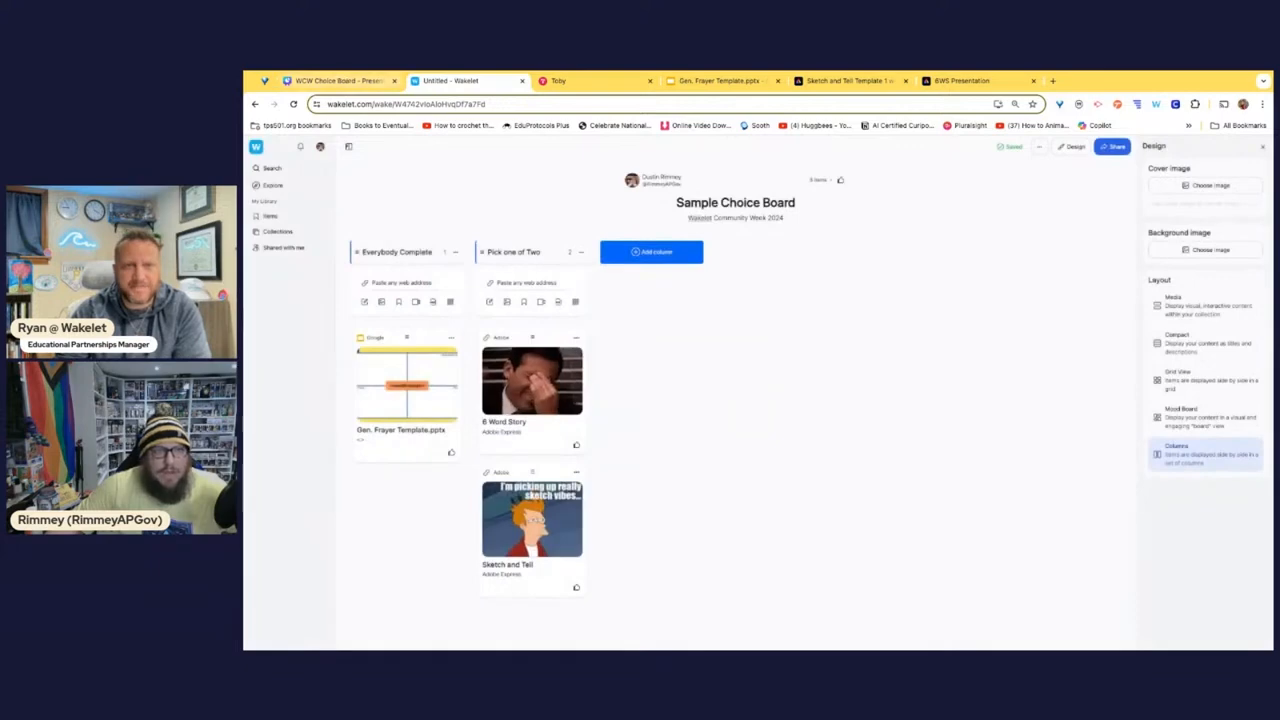
Step: Look through the saved Wakelet items and collections, and open the "Choice Boards w/Wakelet" collection
click(343, 82)
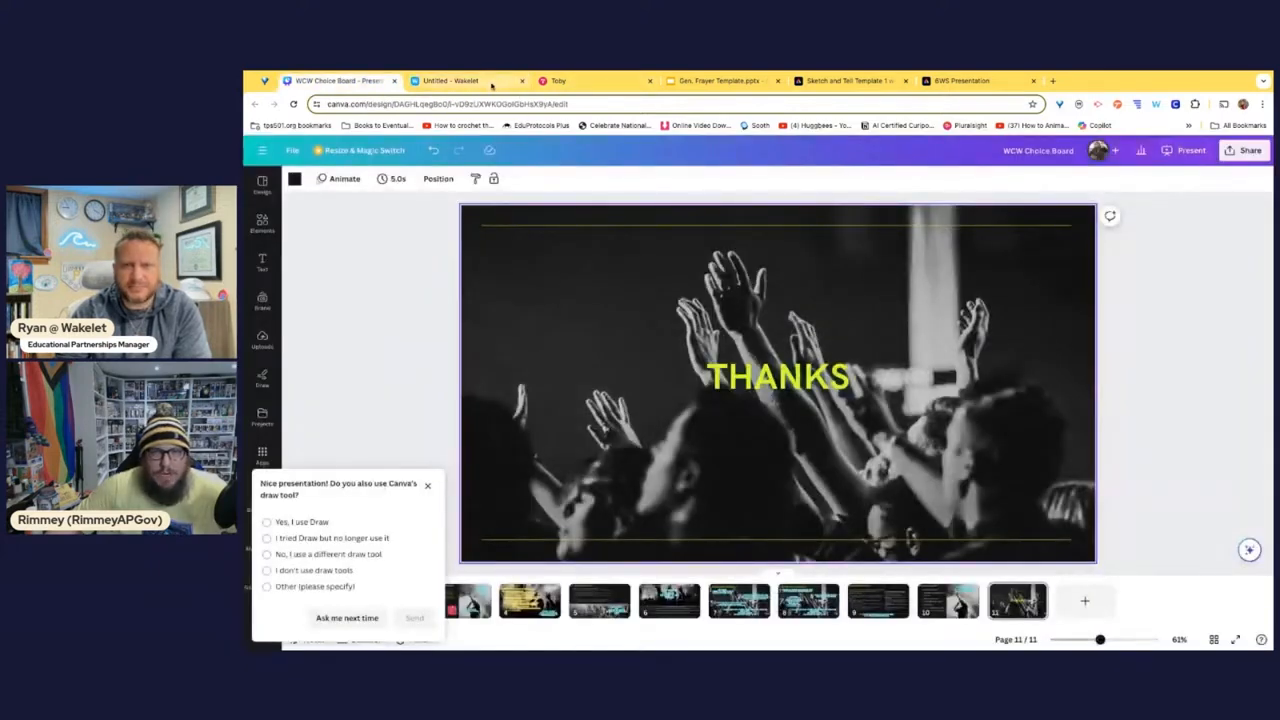
click(482, 84)
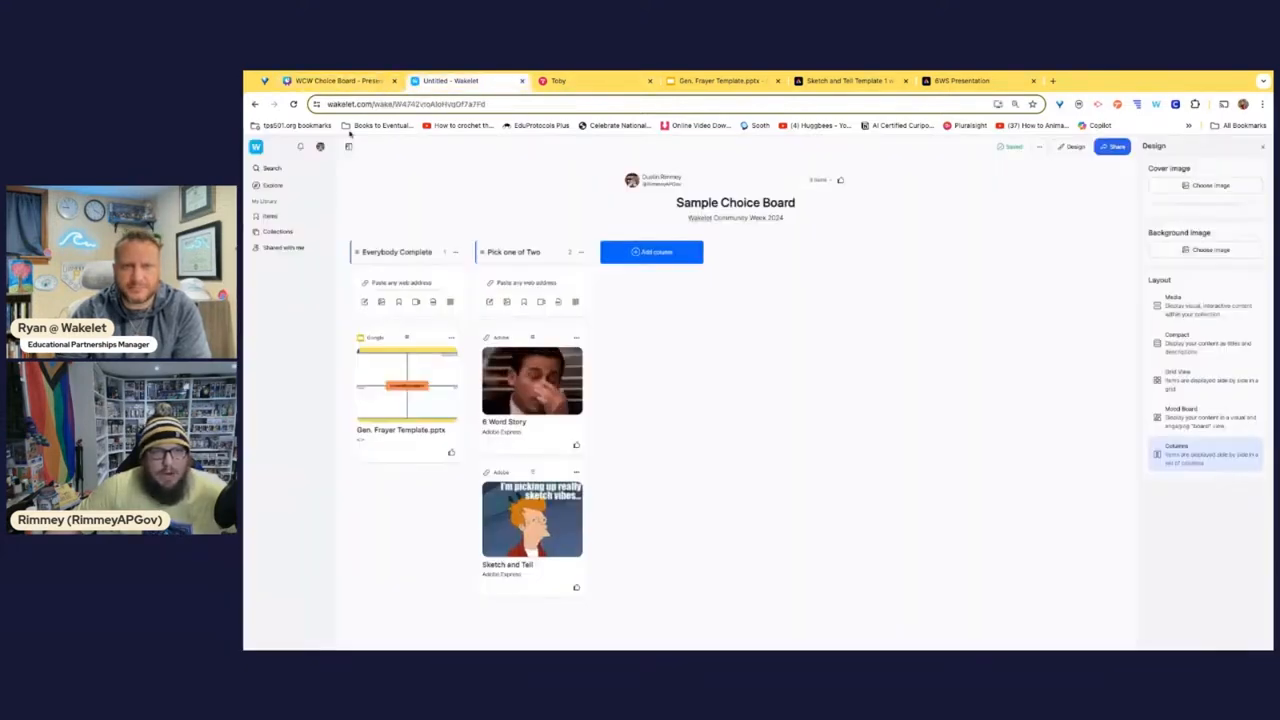
click(268, 216)
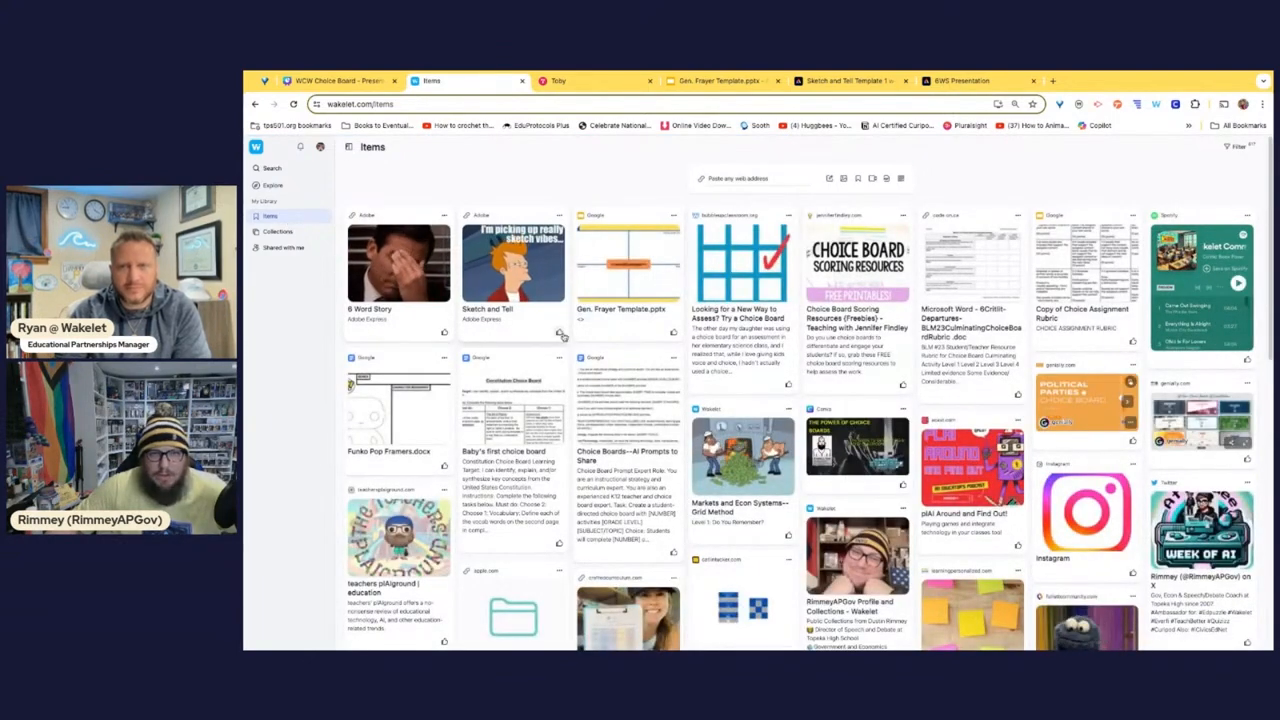
click(280, 232)
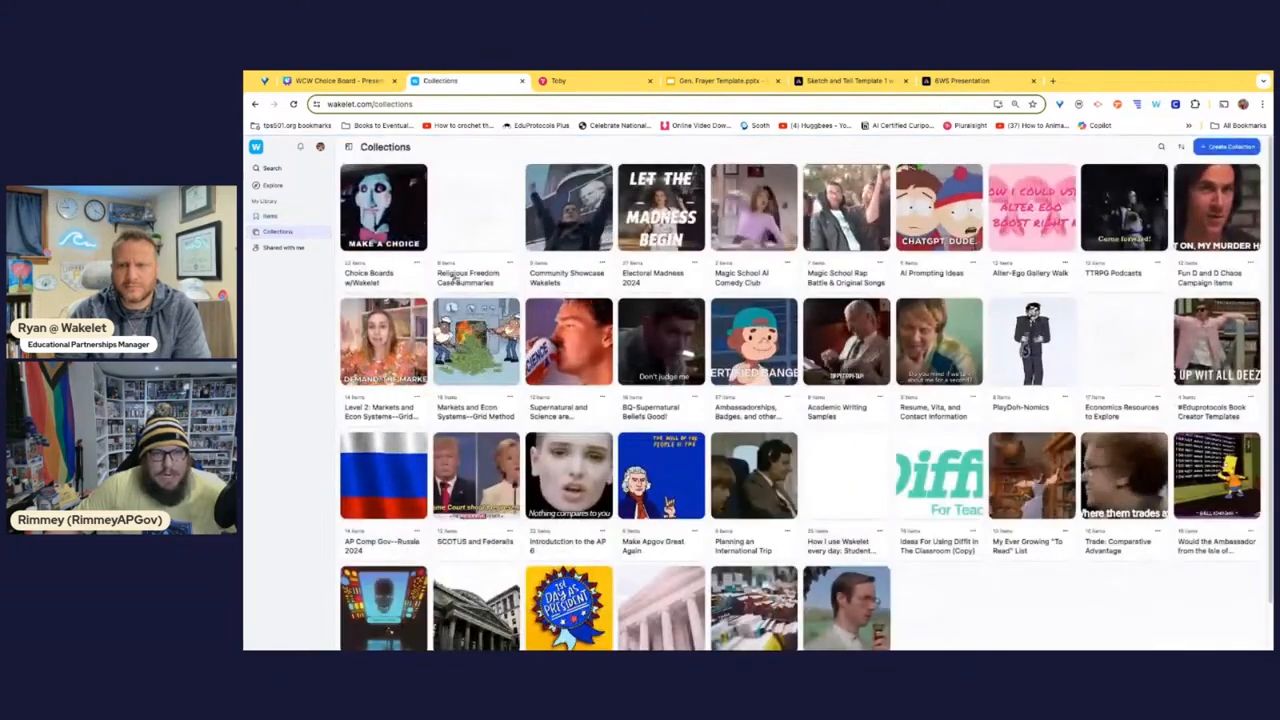
click(372, 203)
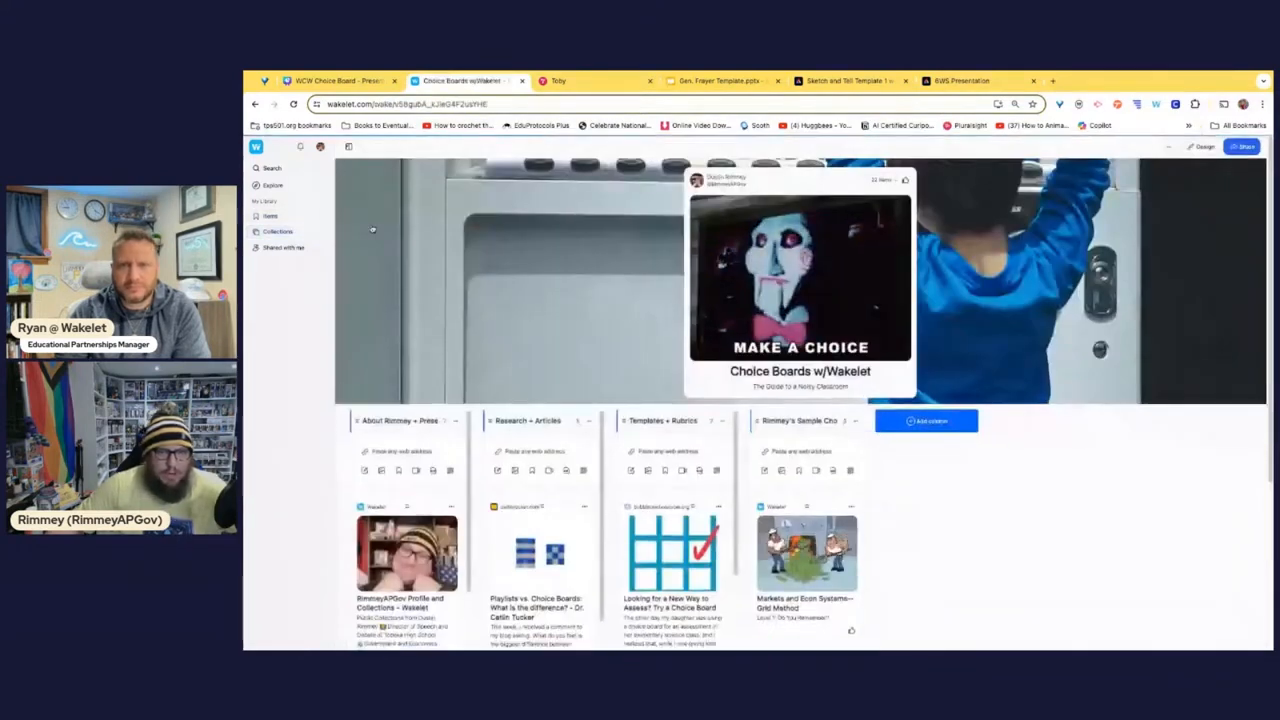
Step: Open "Baby's first choice board" from the "Templates + Rubrics" column and examine the Must do, Choose 2 and Choose 1 tasks
scroll(963, 539, down, 2)
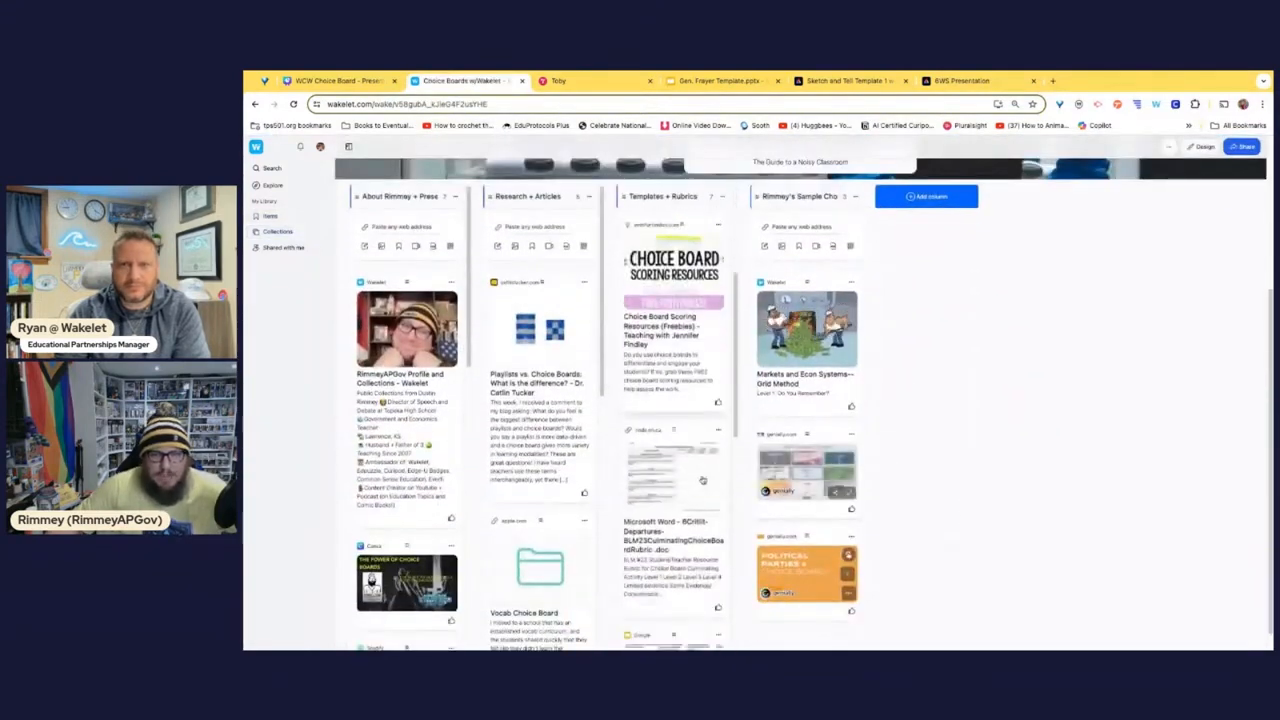
scroll(693, 472, down, 1)
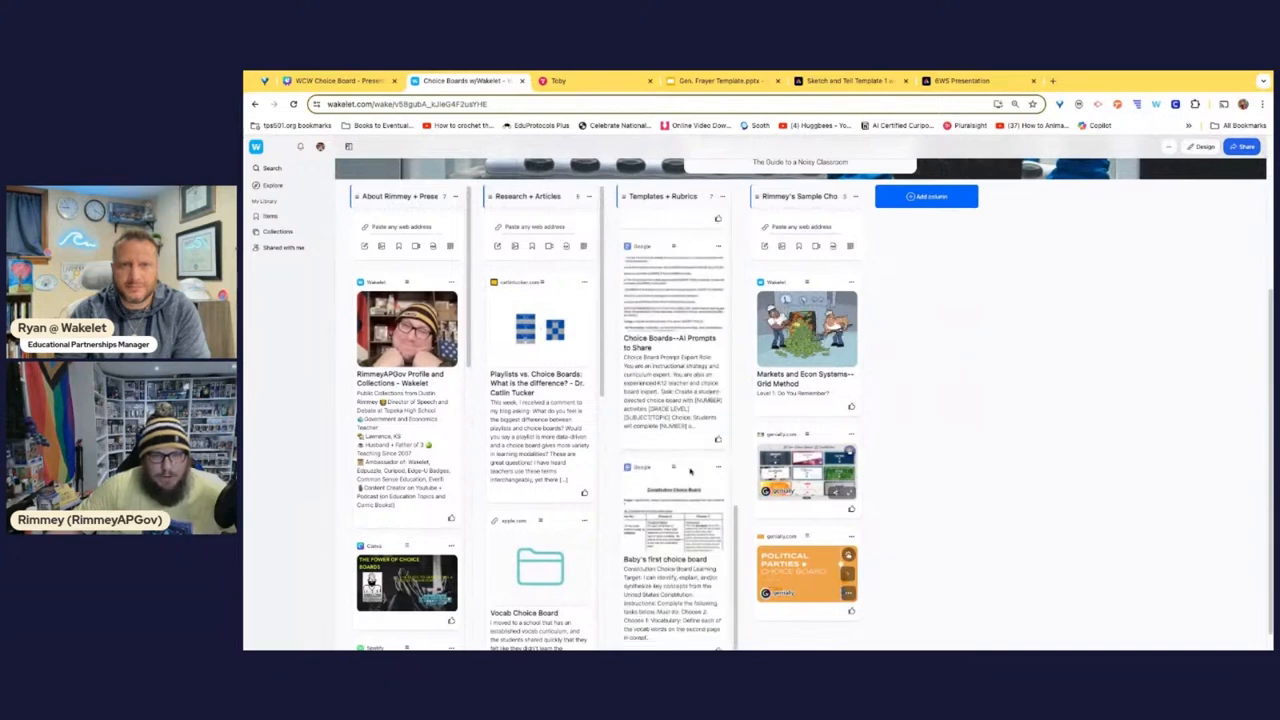
click(676, 524)
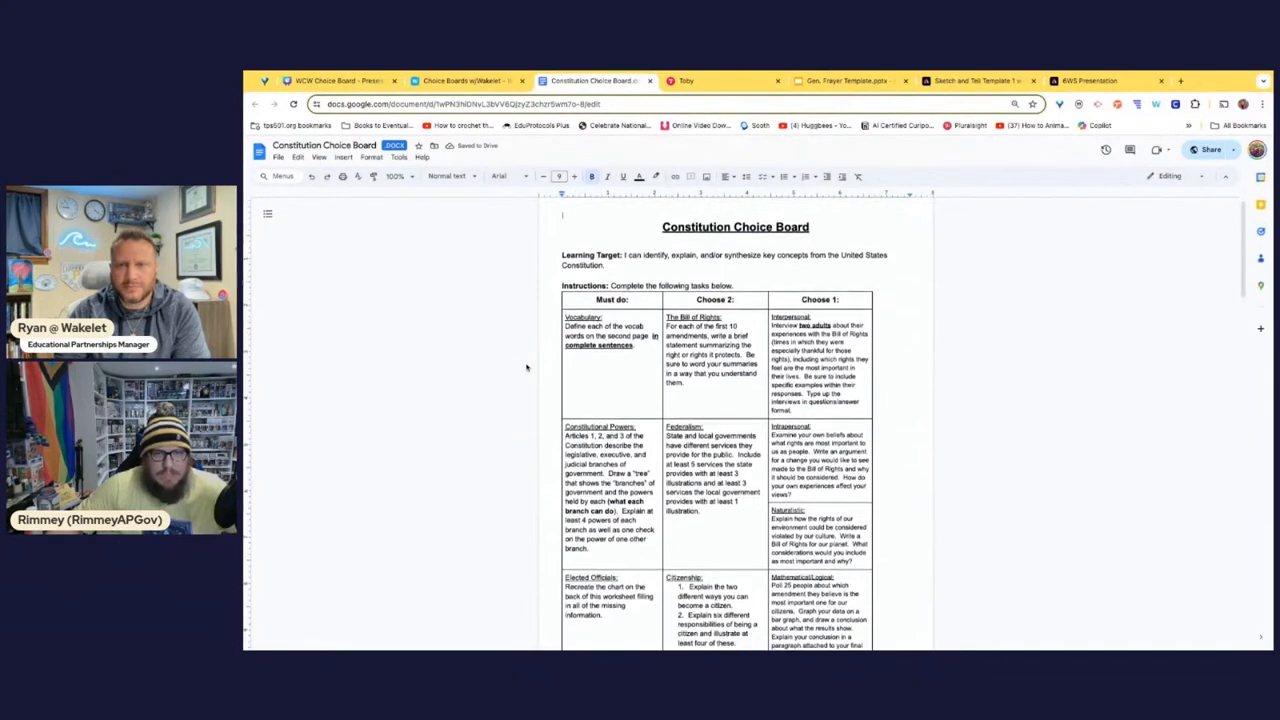
scroll(527, 367, down, 1)
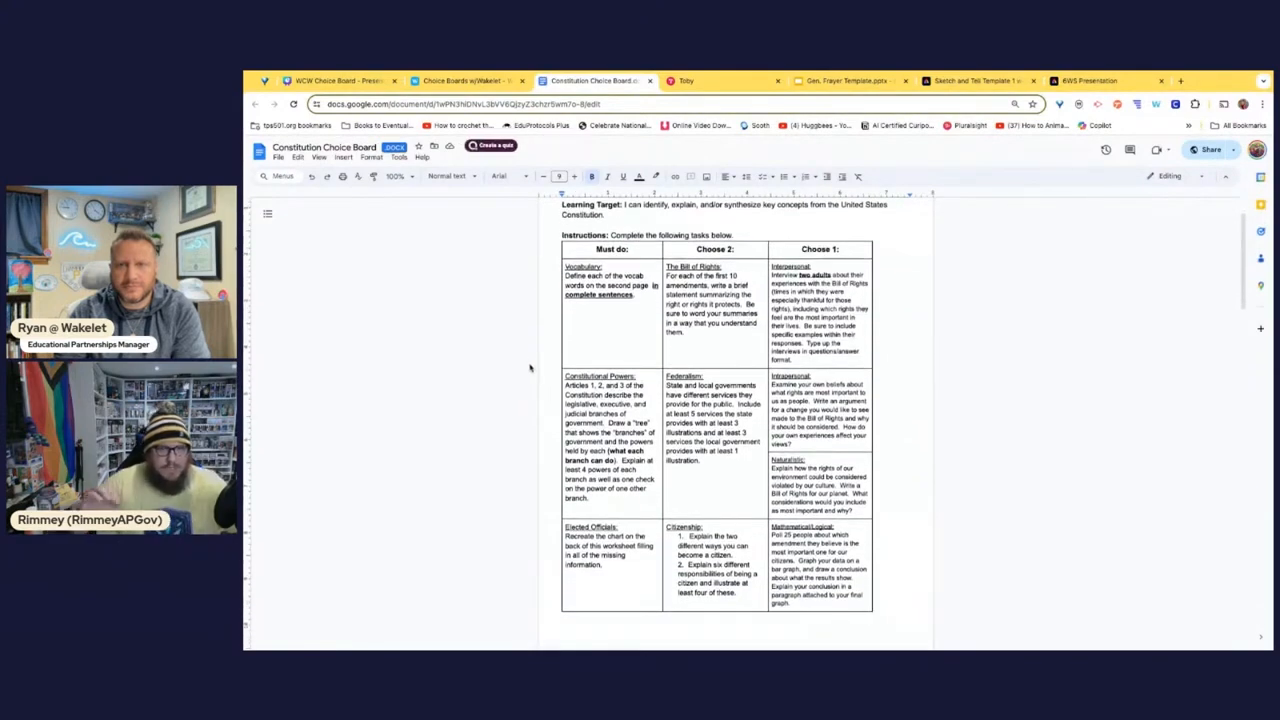